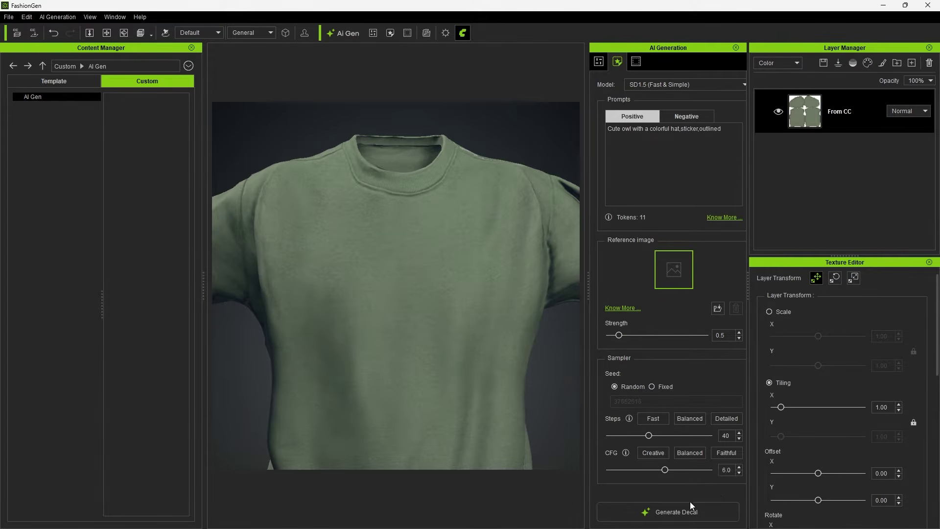
Generate a decal from the owl prompt and place it on the shirt's chest at 0.11 scale, offset about -0.18, -0.05
{"action": "left_click", "coordinate": [668, 513]}
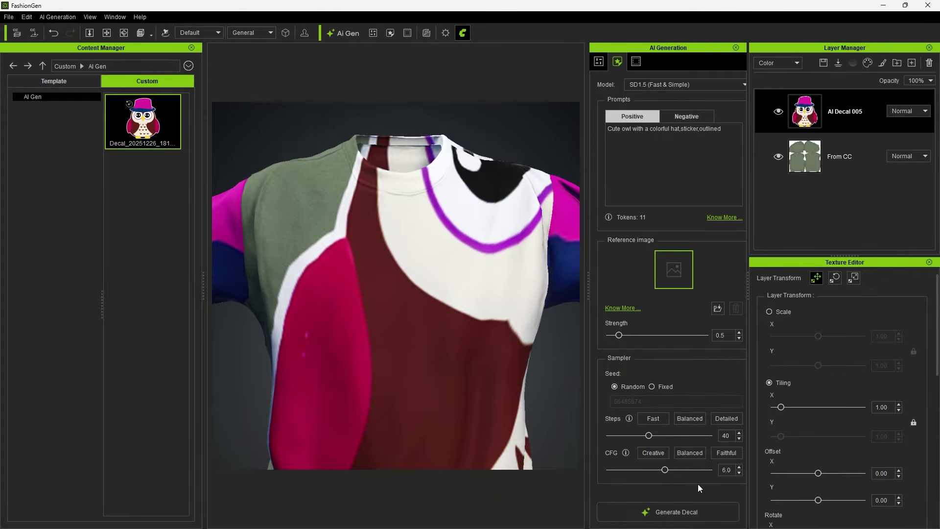
{"action": "left_click", "coordinate": [769, 311]}
{"action": "left_click_drag", "start_coordinate": [817, 336], "coordinate": [786, 335]}
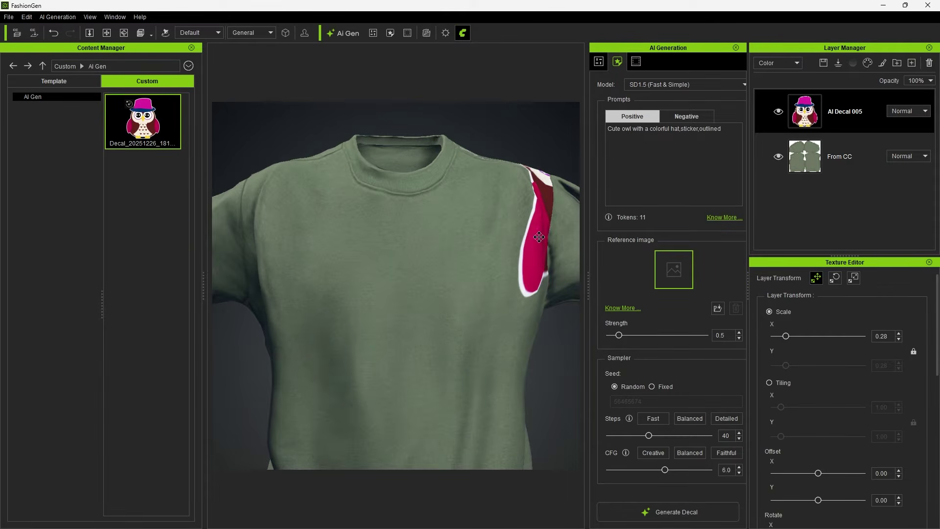
{"action": "left_click_drag", "start_coordinate": [539, 237], "coordinate": [440, 245]}
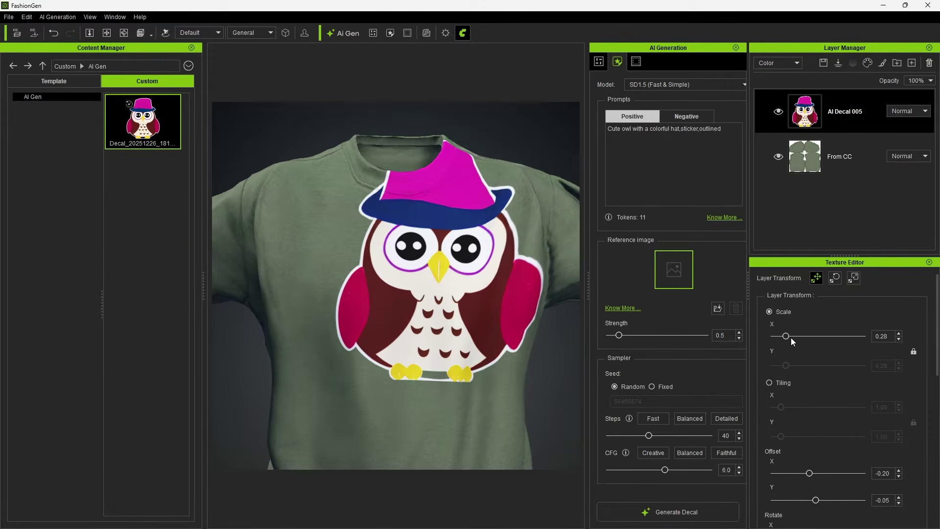
{"action": "left_click_drag", "start_coordinate": [787, 337], "coordinate": [778, 336]}
{"action": "left_click_drag", "start_coordinate": [424, 282], "coordinate": [439, 283]}
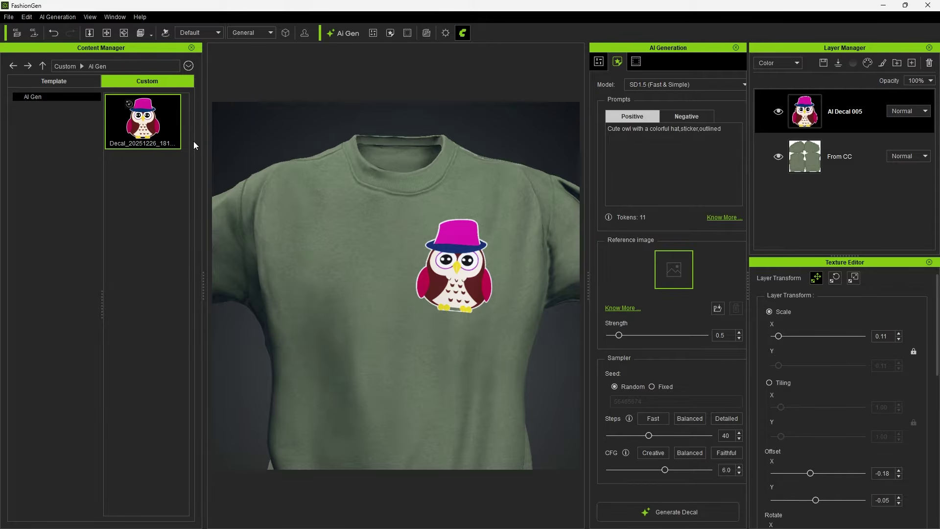
Replace the first owl with a newly generated one on the chest, scaled to 0.15 and offset about -0.17, -0.06
{"action": "left_click", "coordinate": [672, 519]}
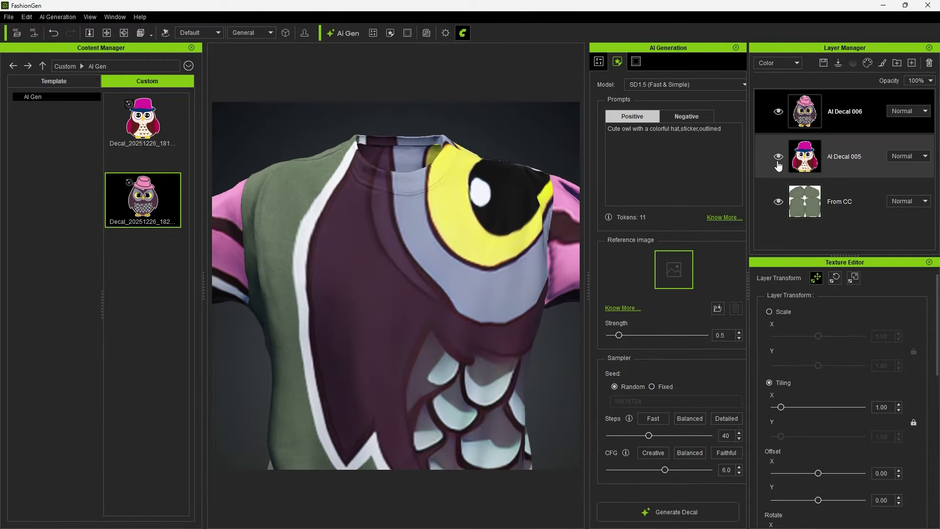
{"action": "left_click", "coordinate": [778, 157]}
{"action": "left_click", "coordinate": [769, 312]}
{"action": "left_click_drag", "start_coordinate": [817, 336], "coordinate": [785, 336]}
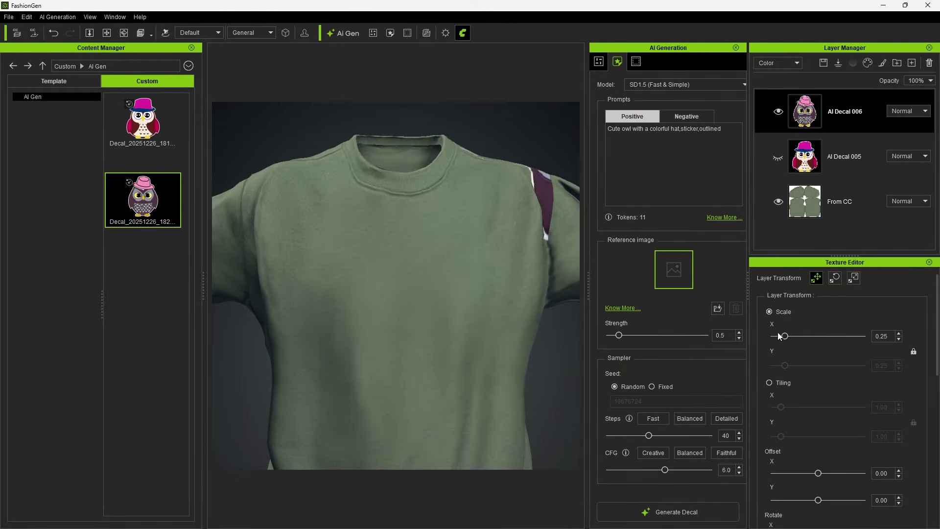
{"action": "left_click_drag", "start_coordinate": [534, 260], "coordinate": [385, 263]}
{"action": "left_click_drag", "start_coordinate": [784, 335], "coordinate": [781, 335]}
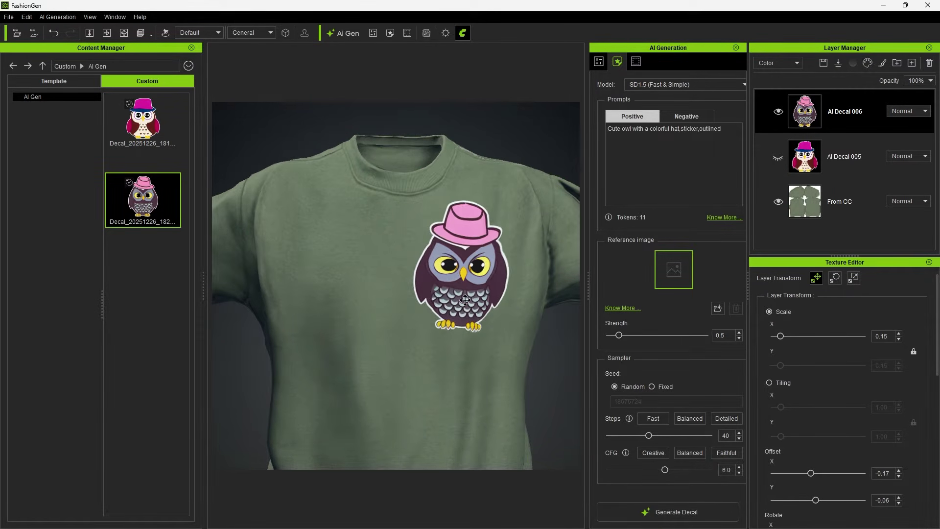
Generate normal and PBR maps for the new owl decal, setting the normal map's strength to 82
{"action": "left_click_drag", "start_coordinate": [937, 314], "coordinate": [938, 407]}
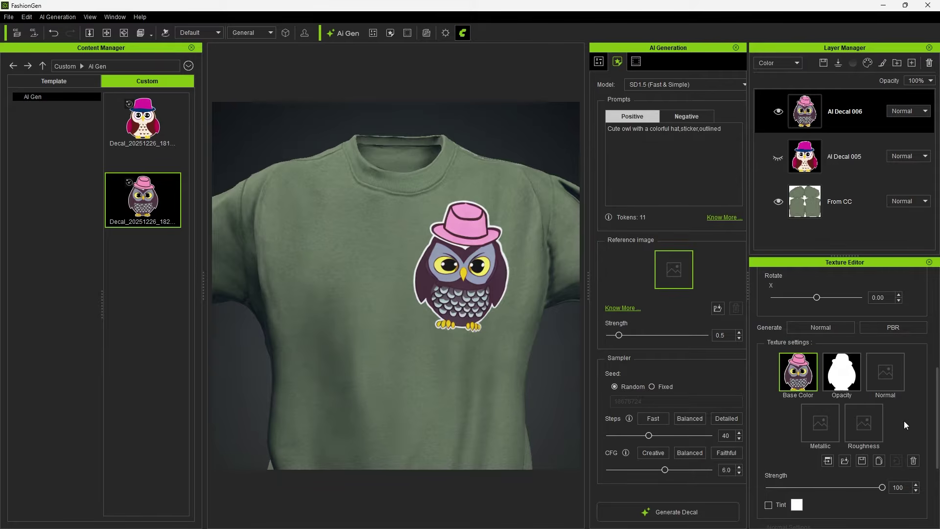
{"action": "left_click", "coordinate": [254, 32]}
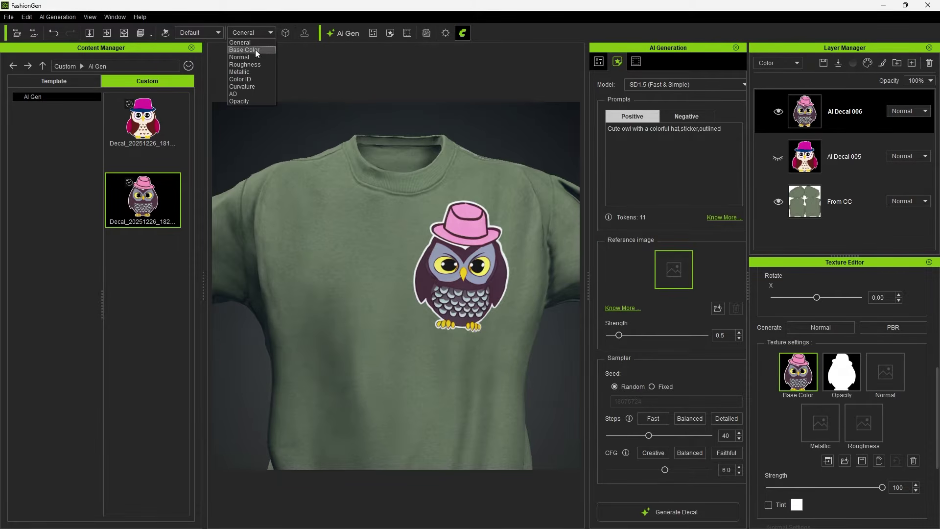
{"action": "left_click", "coordinate": [255, 54]}
{"action": "left_click", "coordinate": [812, 327]}
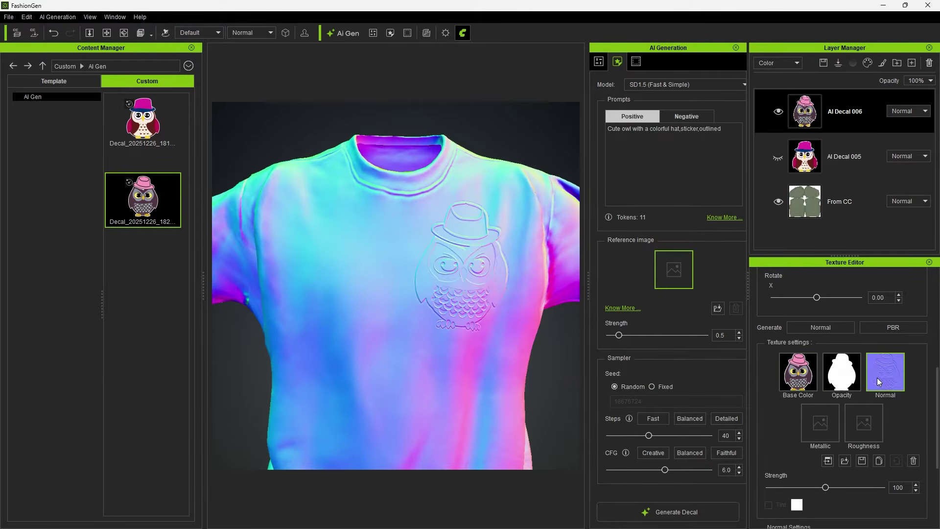
{"action": "mouse_move", "coordinate": [827, 487]}
{"action": "left_mouse_down"}
{"action": "mouse_move", "coordinate": [765, 487]}
{"action": "mouse_move", "coordinate": [883, 485]}
{"action": "mouse_move", "coordinate": [818, 483]}
{"action": "left_mouse_up"}
{"action": "left_click", "coordinate": [247, 33]}
{"action": "left_click", "coordinate": [240, 42]}
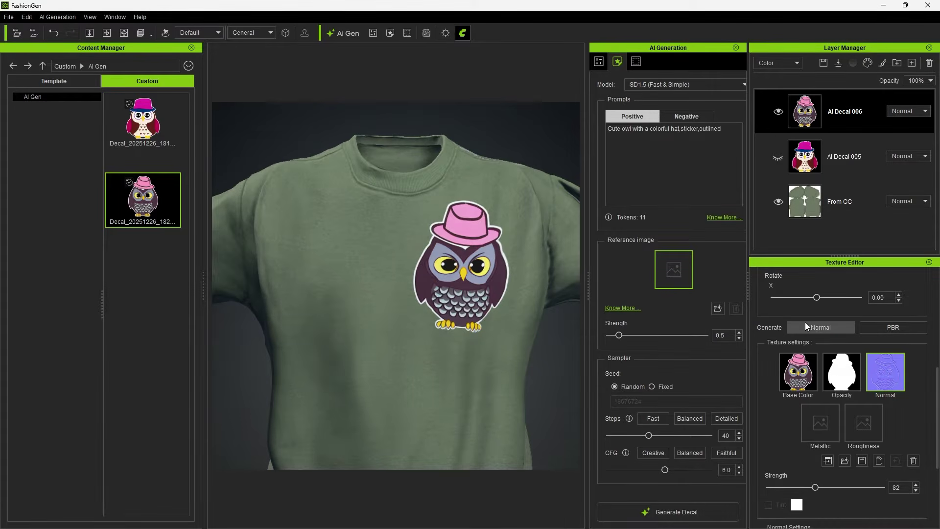
{"action": "left_click", "coordinate": [871, 325]}
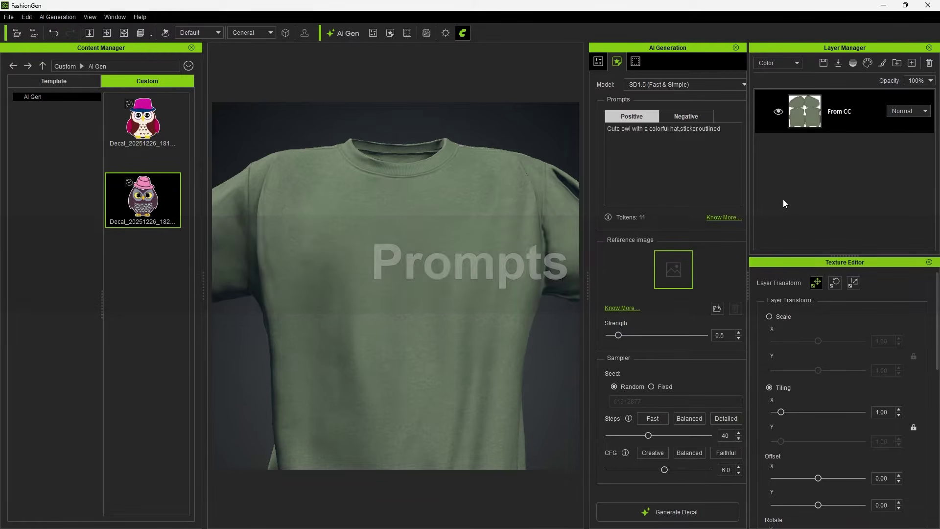
Replace the positive prompt with "a cat" and generate a decal from it
{"action": "left_click_drag", "start_coordinate": [737, 129], "coordinate": [593, 134]}
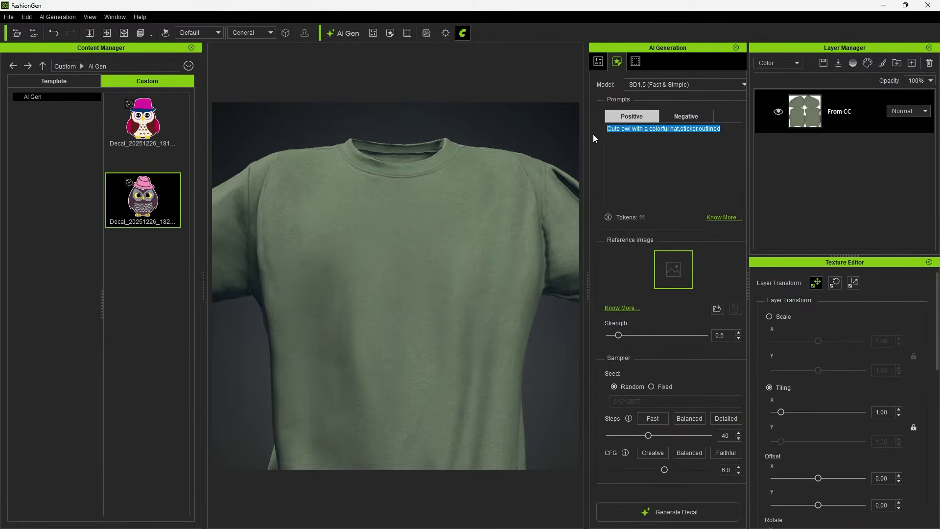
{"action": "type", "text": "a cat"}
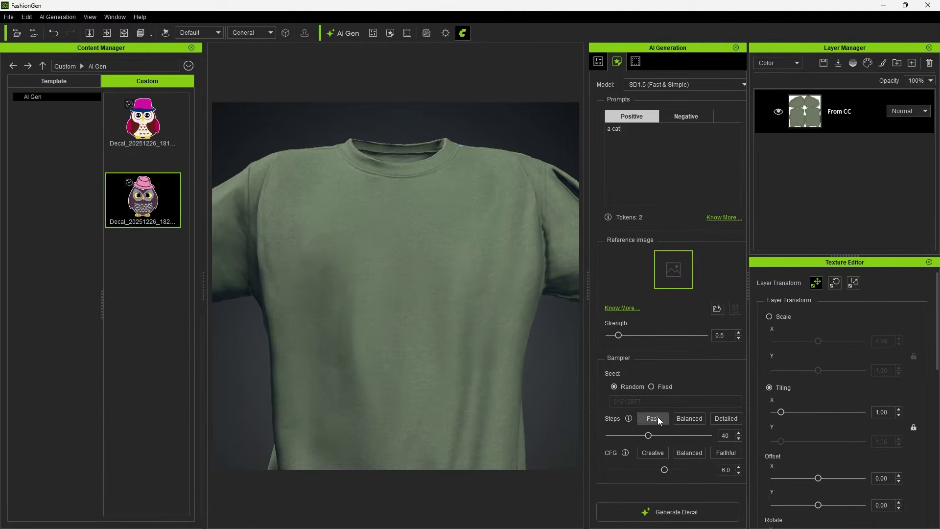
{"action": "left_click", "coordinate": [659, 511]}
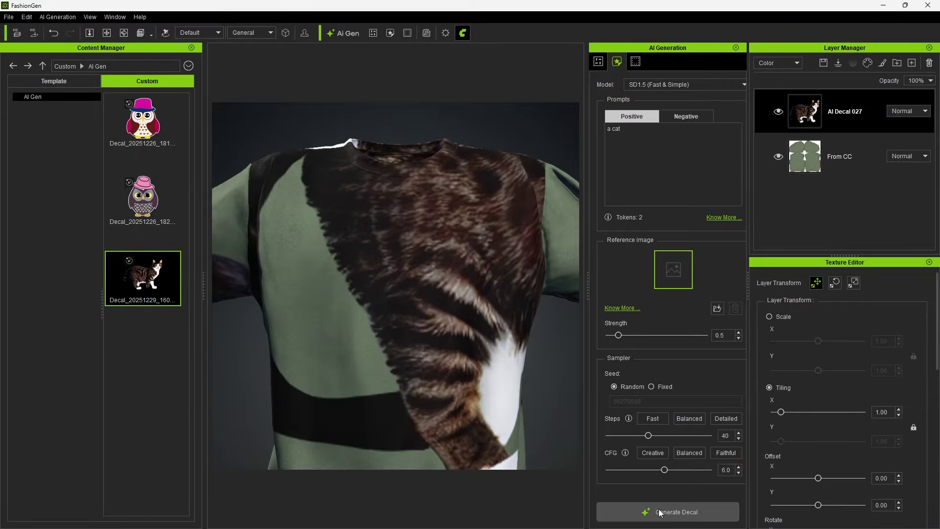
Scale the cat decal to 0.19 and move it to the middle of the shirt front, offset about -0.24, -0.12
{"action": "left_click", "coordinate": [769, 316]}
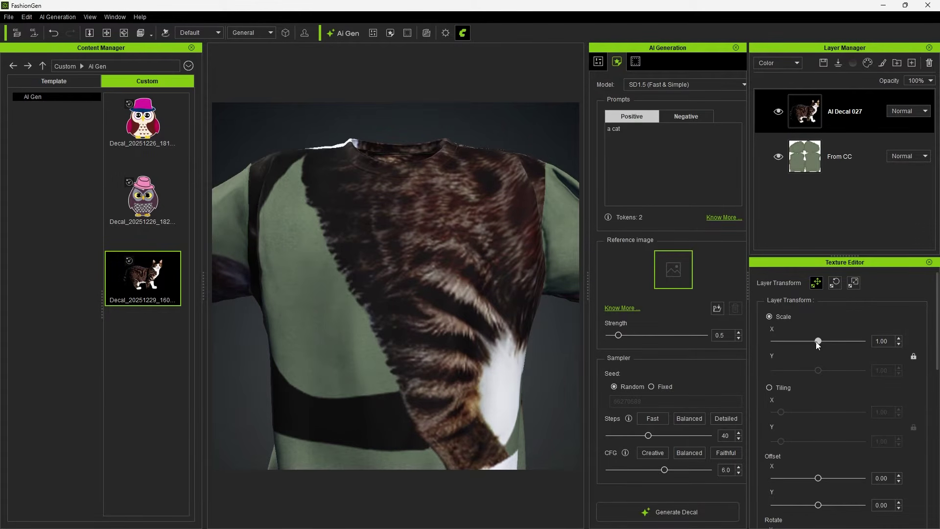
{"action": "left_click_drag", "start_coordinate": [817, 341], "coordinate": [781, 341]}
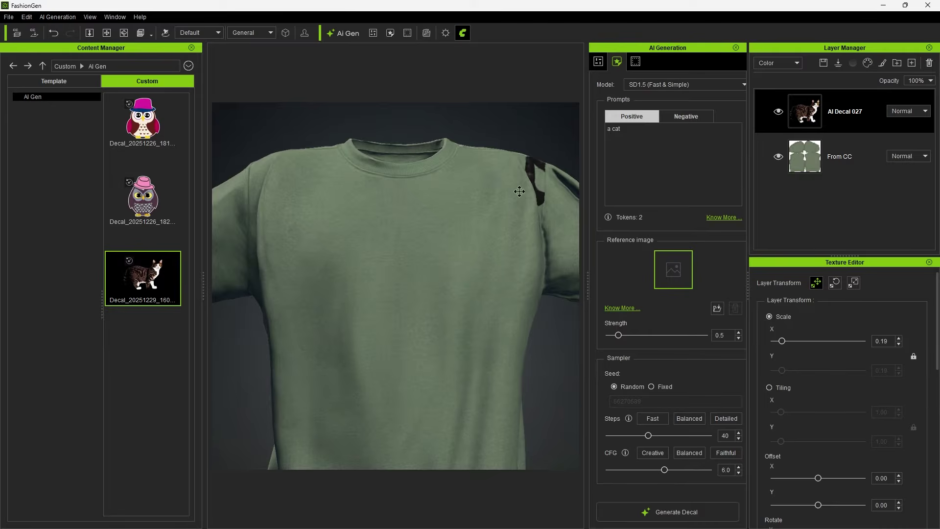
{"action": "left_click_drag", "start_coordinate": [520, 191], "coordinate": [373, 311]}
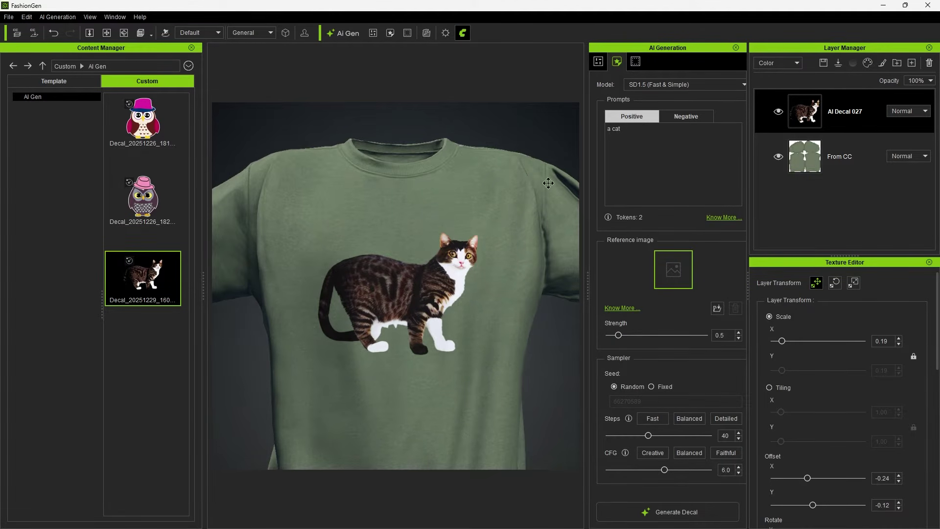
Generate a decal for "a yellow cat" and place it on the shirt front instead of the first cat, at 0.28 scale
{"action": "type", "text": "yellow"}
{"action": "left_click", "coordinate": [677, 514]}
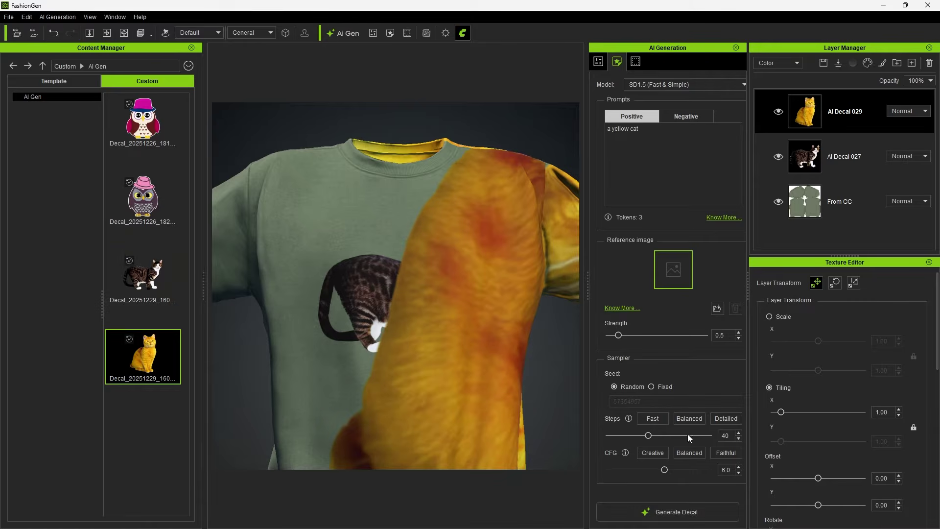
{"action": "left_click", "coordinate": [778, 157]}
{"action": "left_click_drag", "start_coordinate": [821, 341], "coordinate": [786, 340]}
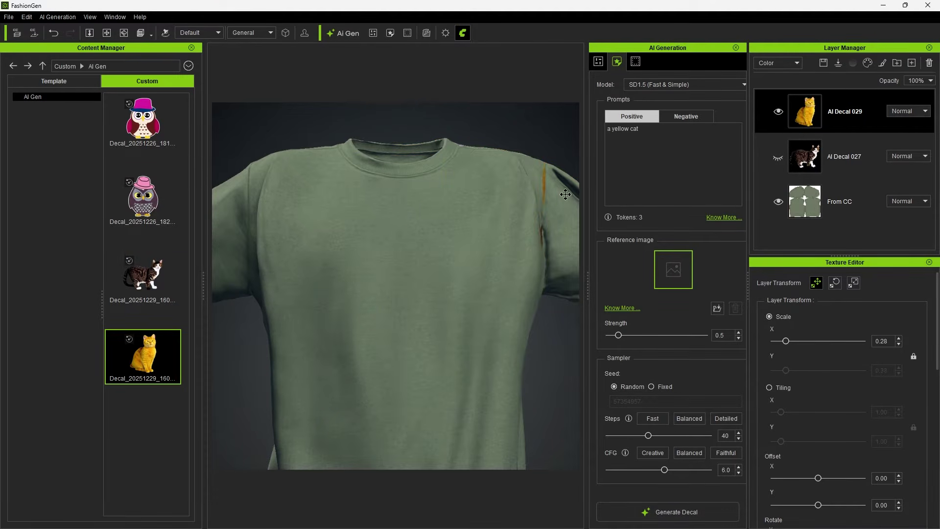
{"action": "left_click_drag", "start_coordinate": [563, 193], "coordinate": [433, 284]}
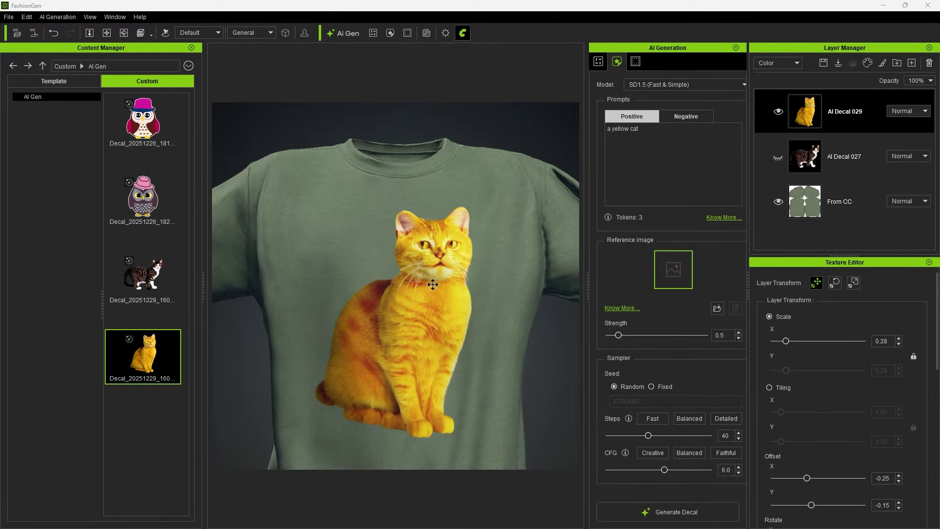
Generate a decal from the prompt "(kawaii cat:1.3), sticker, stickers, cute, colorful, outlined, flat design"
{"action": "left_click_drag", "start_coordinate": [639, 129], "coordinate": [596, 132]}
{"action": "type", "text": "(kawaii cat:1.3), sticker, stickers, cute, colorful, outlined, flat design"}
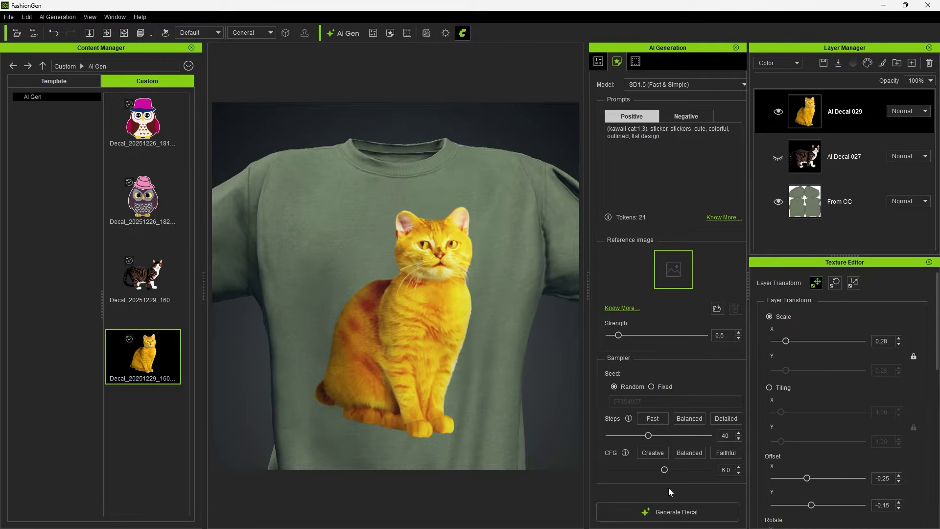
{"action": "left_click", "coordinate": [673, 512]}
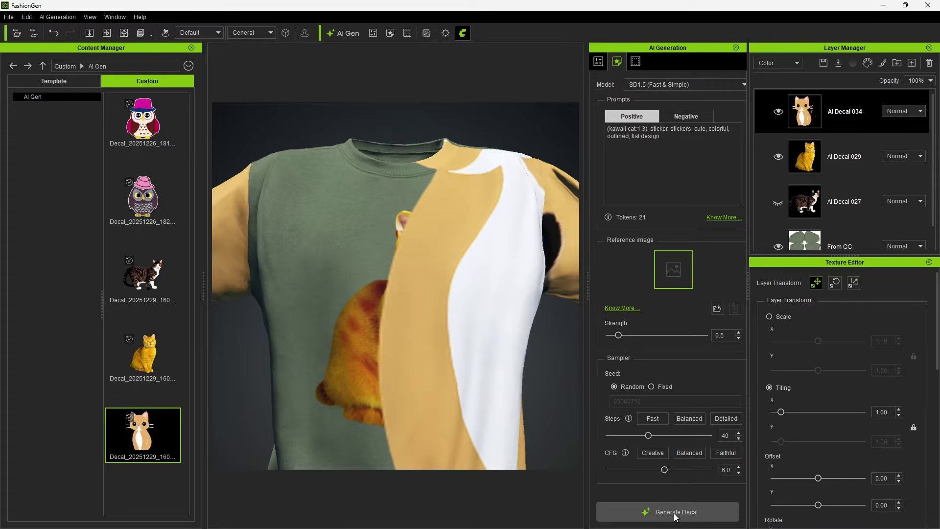
Hide the yellow cat and place the kawaii cat on the shirt front at 0.28 scale, offset about -0.22, -0.14
{"action": "left_click", "coordinate": [778, 156]}
{"action": "left_click", "coordinate": [769, 316]}
{"action": "left_click_drag", "start_coordinate": [817, 340], "coordinate": [786, 340]}
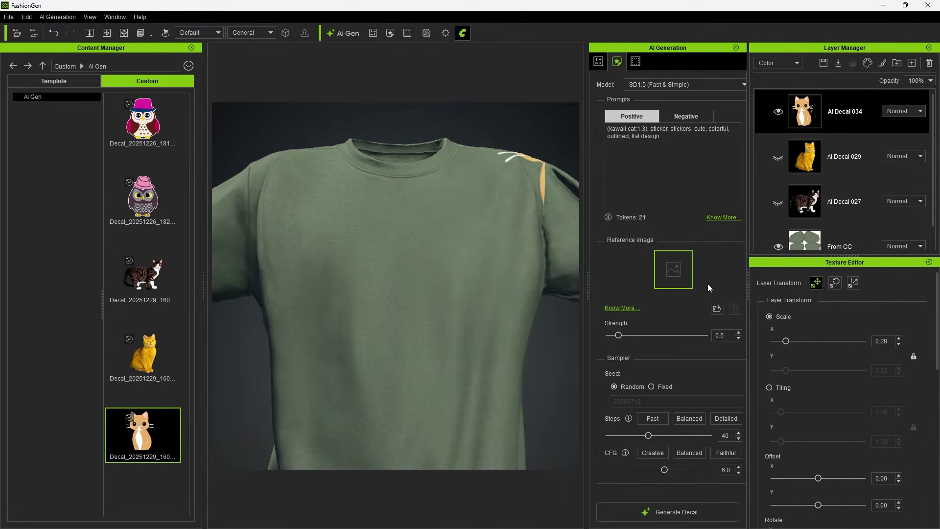
{"action": "left_click_drag", "start_coordinate": [549, 304], "coordinate": [392, 280]}
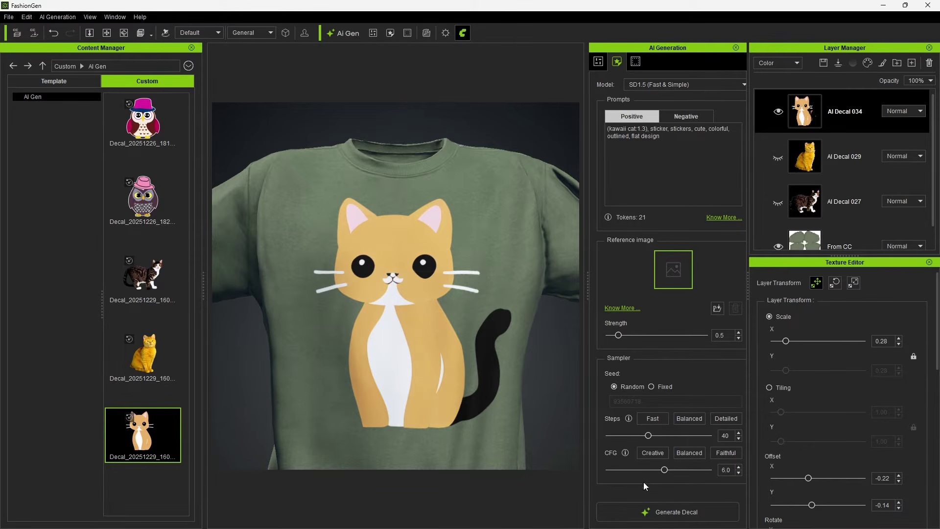
Generate another decal from the kawaii cat prompt and place it on the shirt front at 0.29 scale
{"action": "left_click", "coordinate": [667, 511]}
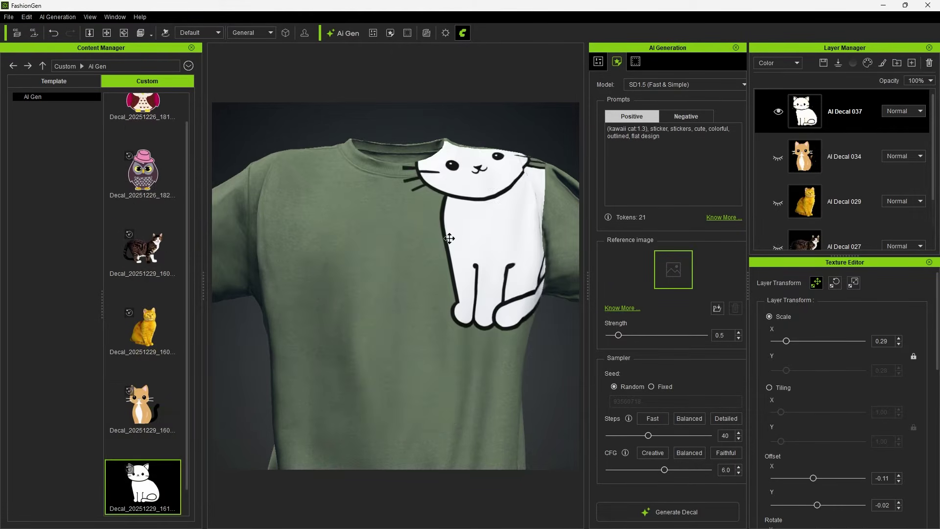
{"action": "left_click_drag", "start_coordinate": [447, 237], "coordinate": [346, 331]}
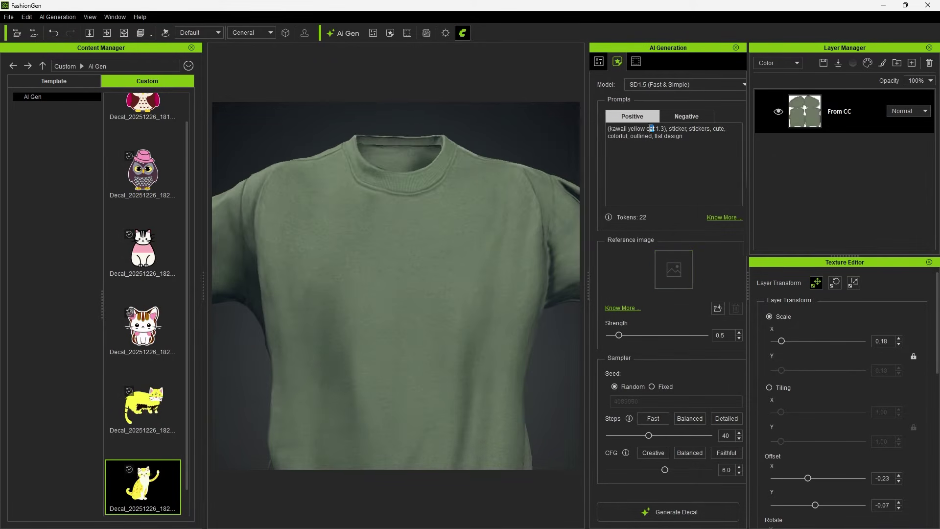
Change the prompt's weighted subject to "Husky", then generate the decal and place it on the shirt front at 0.24 scale
{"action": "left_click_drag", "start_coordinate": [654, 129], "coordinate": [611, 128]}
{"action": "type", "text": "Husky"}
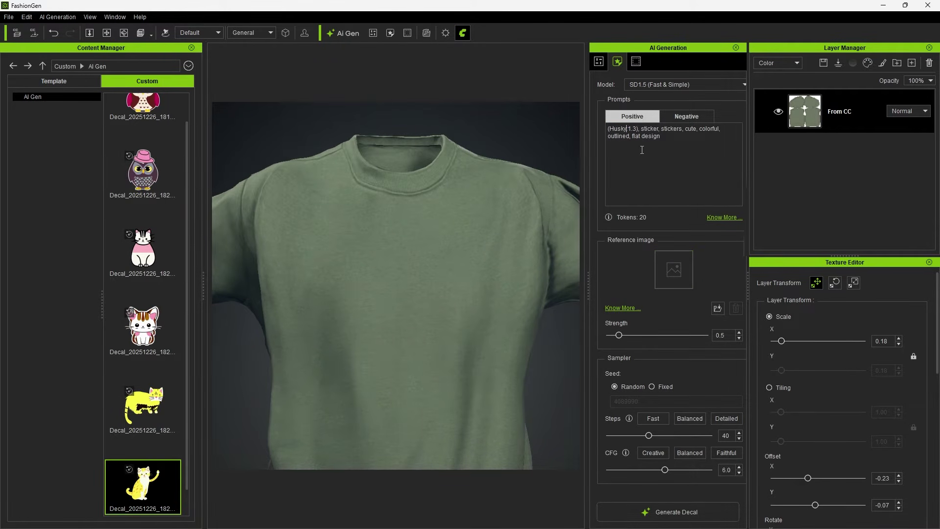
{"action": "left_click", "coordinate": [669, 512]}
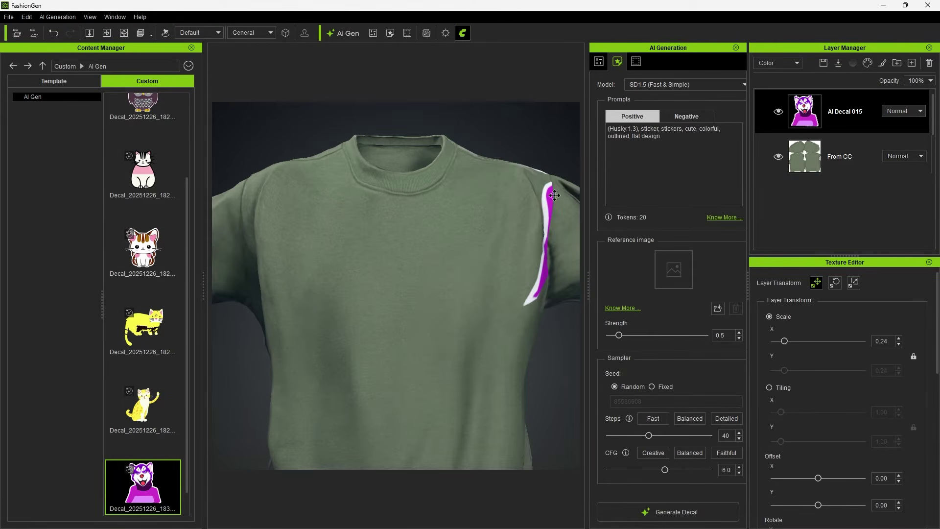
{"action": "left_click_drag", "start_coordinate": [349, 330], "coordinate": [339, 349]}
Hide the first husky decal and place a newly generated, scaled-down one on the shirt front
{"action": "left_click", "coordinate": [778, 111]}
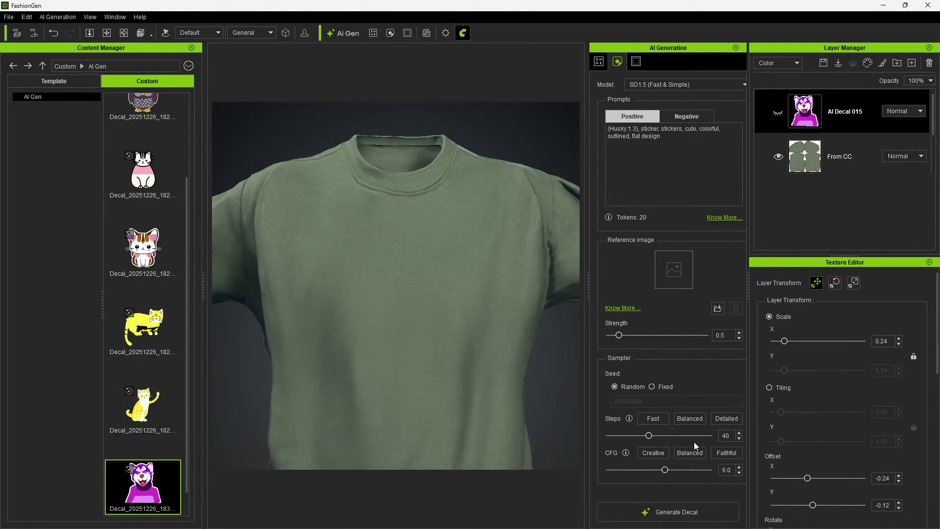
{"action": "left_click", "coordinate": [669, 511]}
{"action": "left_click", "coordinate": [769, 316]}
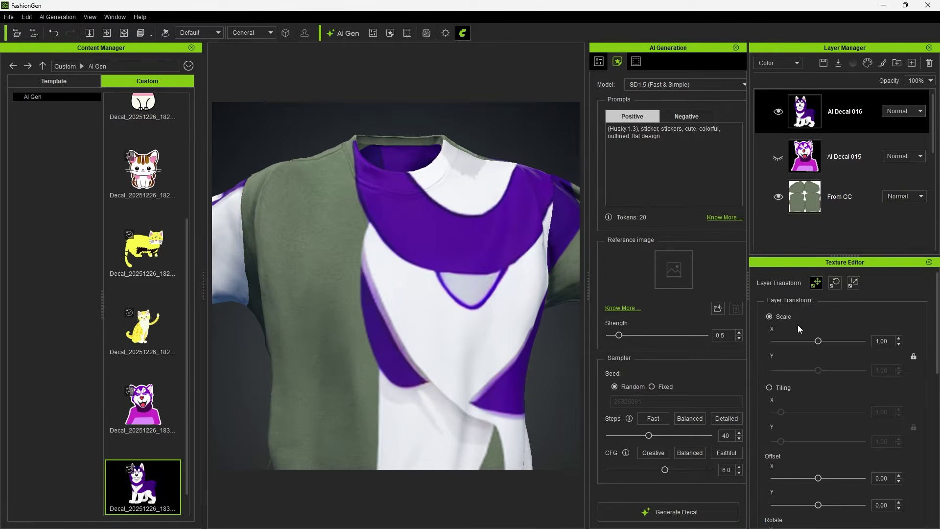
{"action": "left_click_drag", "start_coordinate": [543, 178], "coordinate": [339, 312]}
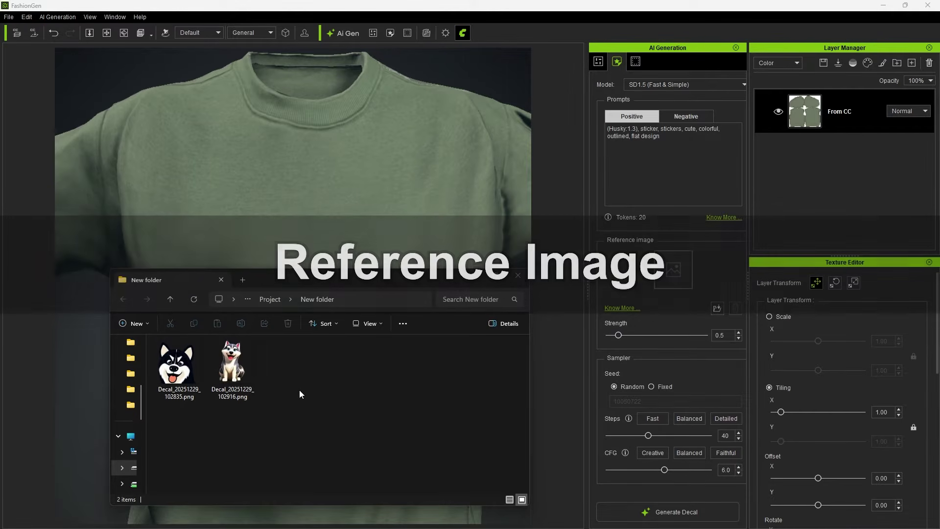
Generate a husky decal with Decal_20251229_102835.png as the reference image and place it scaled down on the shirt front
{"action": "left_click_drag", "start_coordinate": [178, 364], "coordinate": [674, 279]}
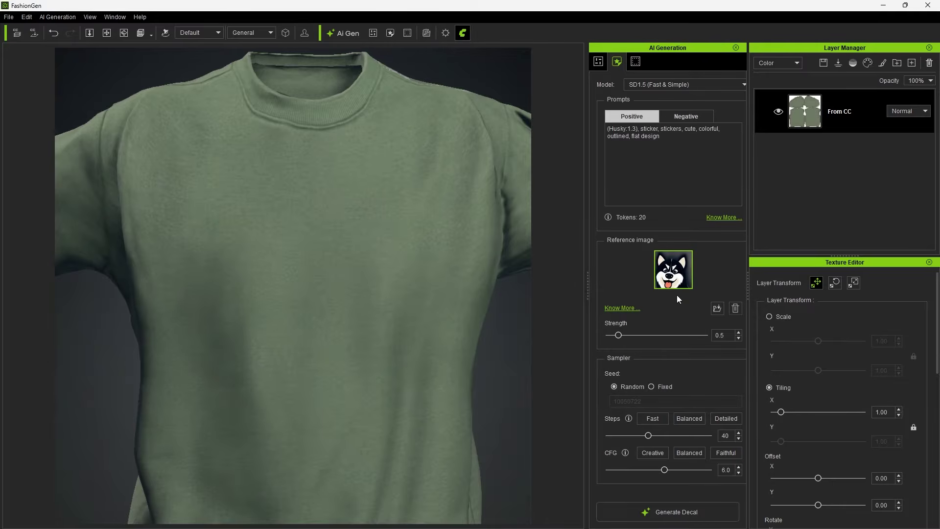
{"action": "left_click", "coordinate": [683, 511]}
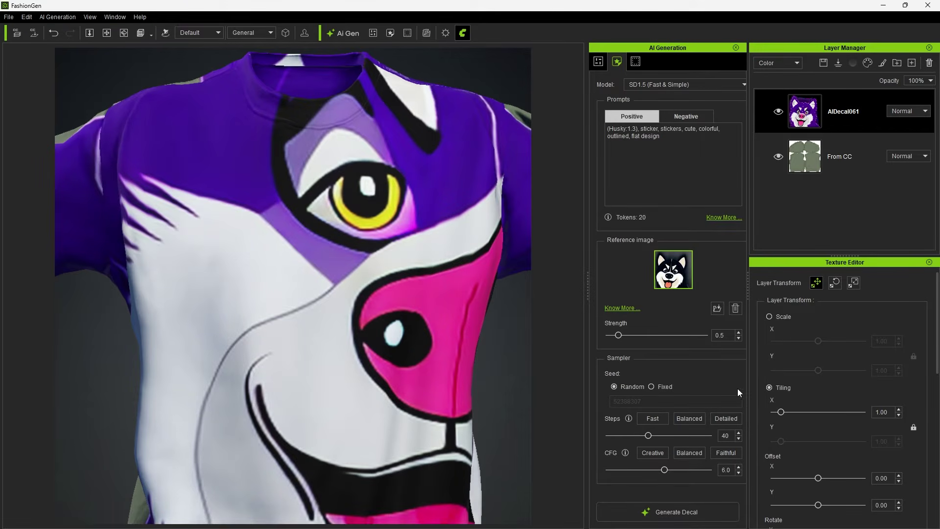
{"action": "left_click", "coordinate": [776, 319]}
{"action": "left_click_drag", "start_coordinate": [817, 341], "coordinate": [782, 339]}
{"action": "left_click_drag", "start_coordinate": [494, 142], "coordinate": [255, 295]}
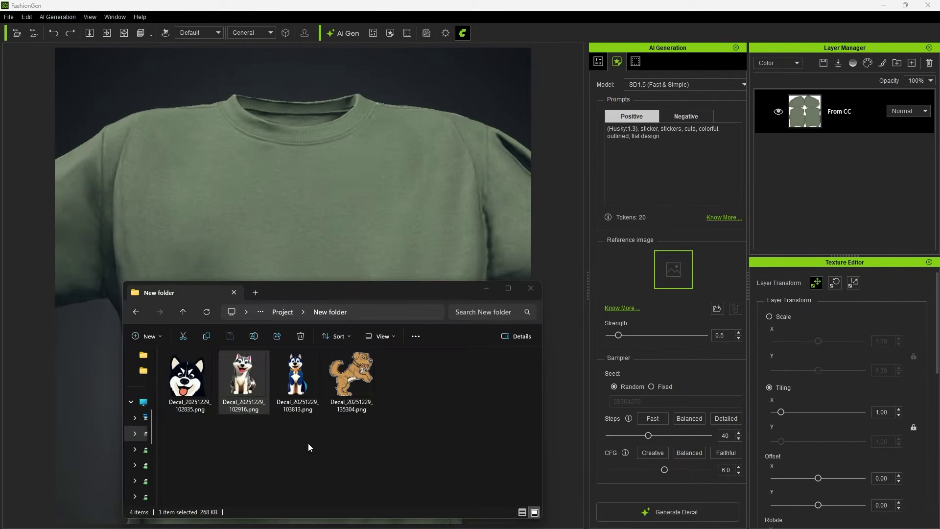
Use Decal_20251229_102916.png as the reference image, change the prompt's subject to "Black and white Husky", and generate and center the decal on the shirt front
{"action": "left_click_drag", "start_coordinate": [244, 377], "coordinate": [666, 281]}
{"action": "left_click", "coordinate": [644, 132]}
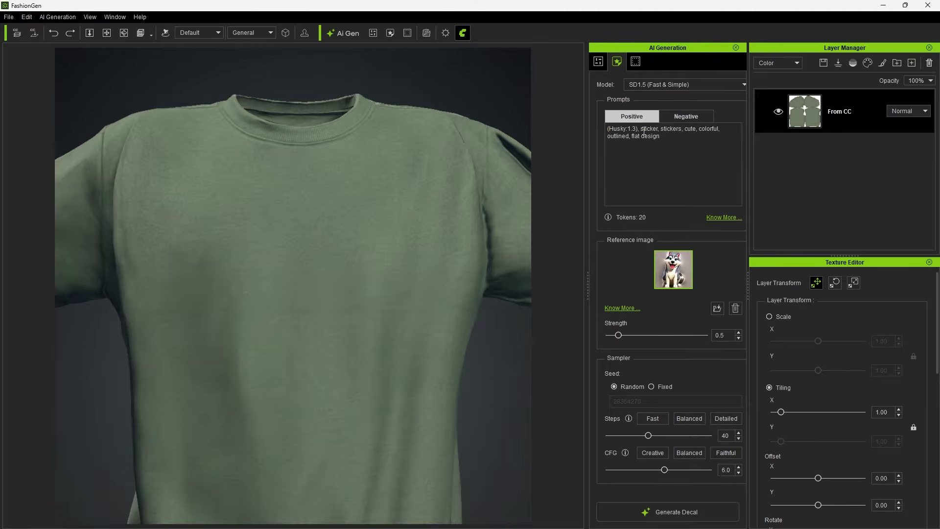
{"action": "type", "text": "Black and white"}
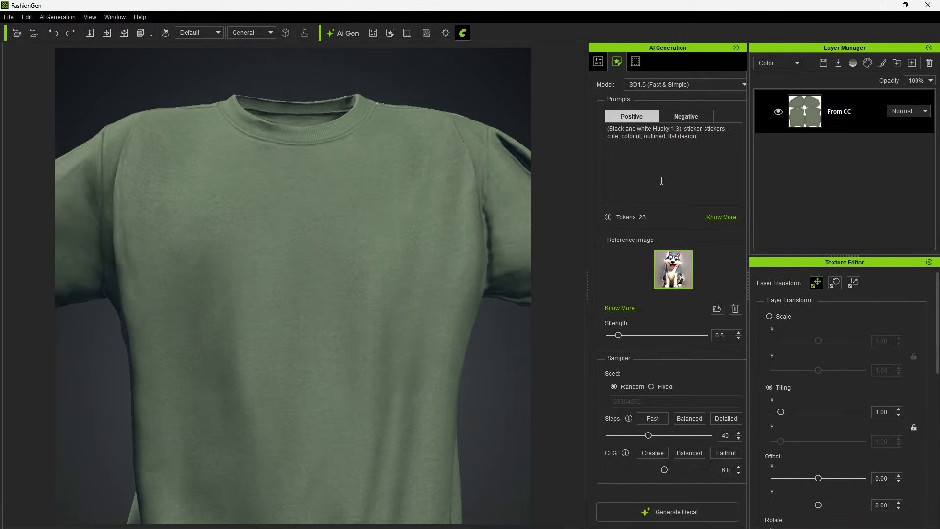
{"action": "left_click", "coordinate": [674, 512]}
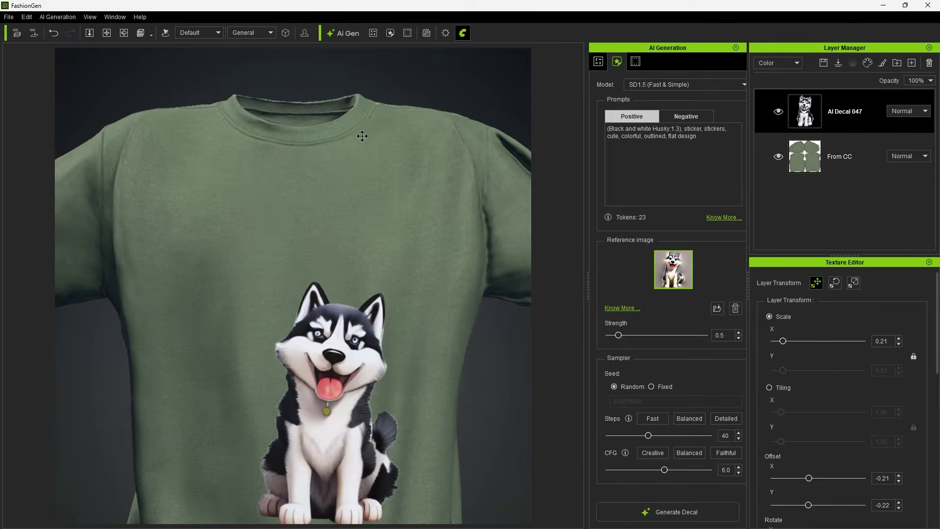
{"action": "left_click_drag", "start_coordinate": [347, 425], "coordinate": [329, 323]}
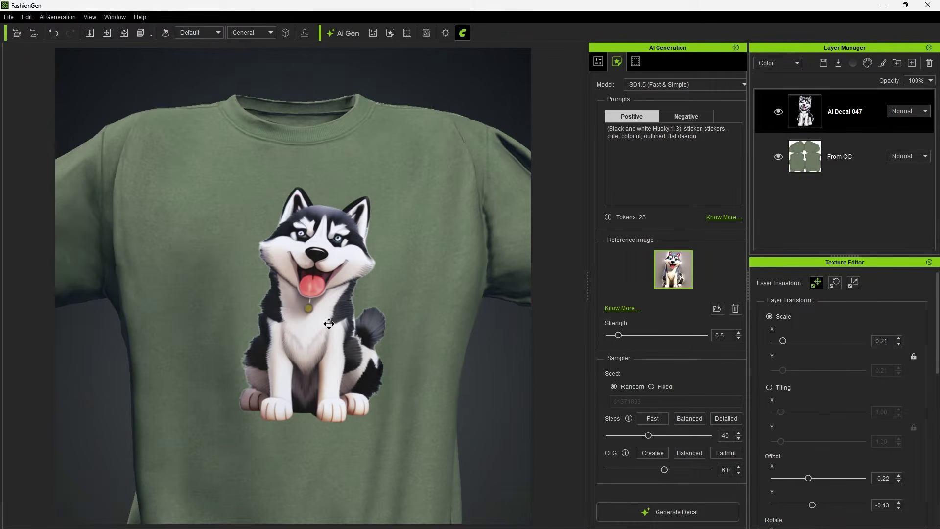
Hide the current decal, generate a new husky with reference strength 0.2, and place it on the shirt front at 0.25 scale
{"action": "left_click", "coordinate": [774, 114]}
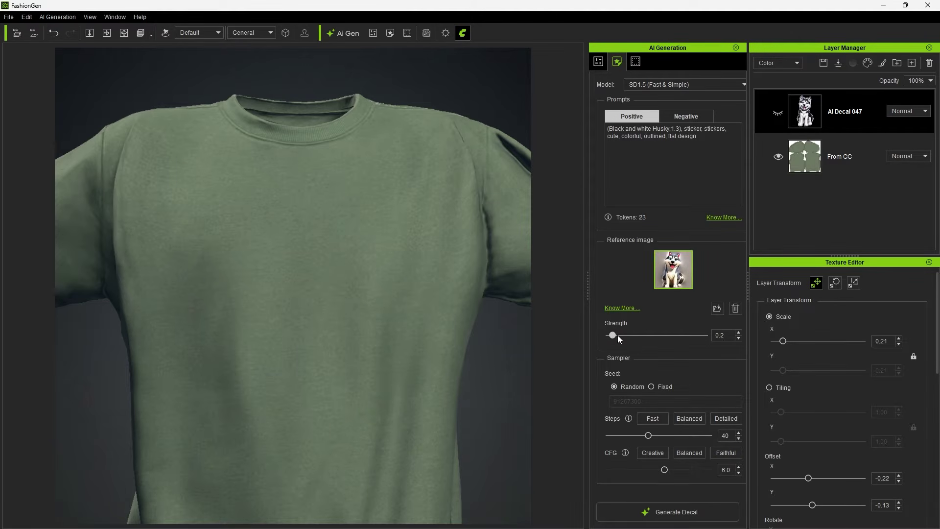
{"action": "left_click", "coordinate": [673, 512]}
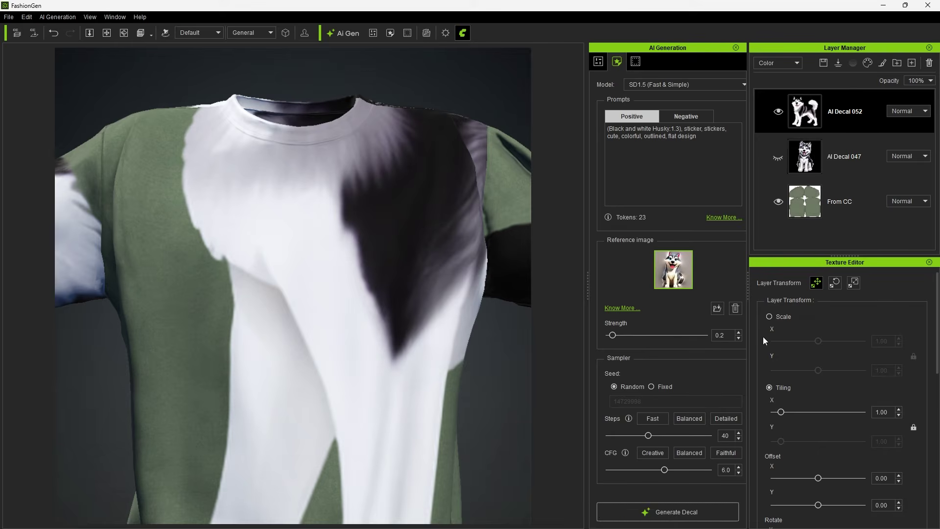
{"action": "left_click", "coordinate": [769, 316]}
{"action": "left_click_drag", "start_coordinate": [818, 341], "coordinate": [784, 341]}
{"action": "left_click_drag", "start_coordinate": [460, 147], "coordinate": [316, 300]}
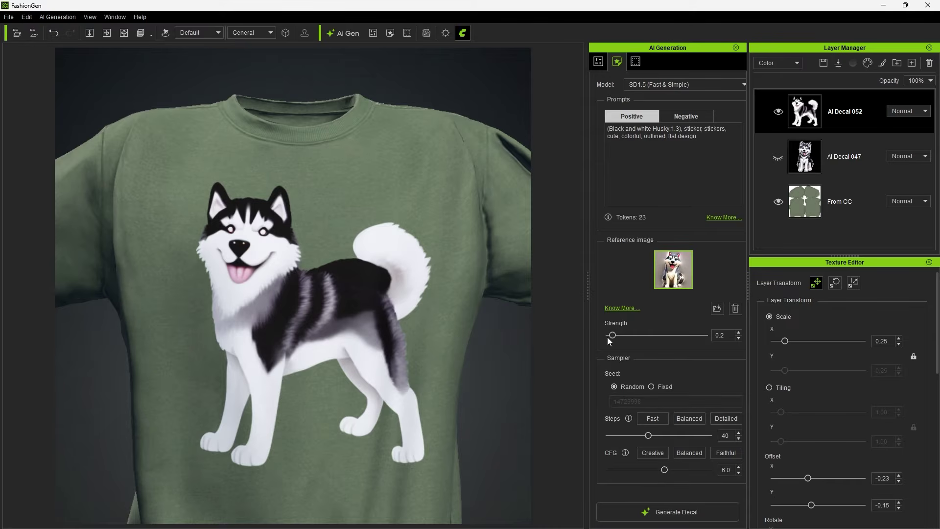
Hide the standing husky decal, generate another with reference strength 1.0, and place it scaled down on the shirt front
{"action": "left_click_drag", "start_coordinate": [612, 335], "coordinate": [627, 338]}
{"action": "left_click", "coordinate": [778, 111]}
{"action": "left_click", "coordinate": [671, 513]}
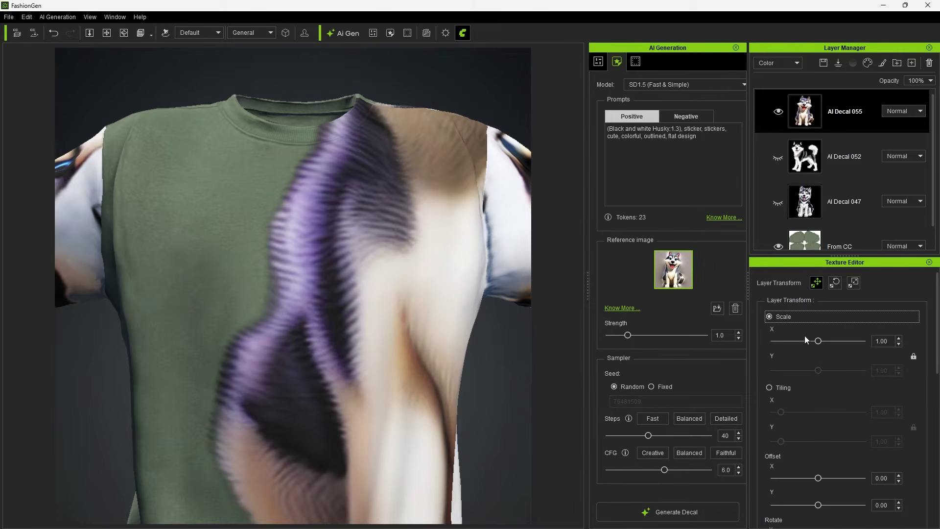
{"action": "left_click_drag", "start_coordinate": [805, 340], "coordinate": [785, 341]}
{"action": "left_click_drag", "start_coordinate": [274, 391], "coordinate": [233, 353]}
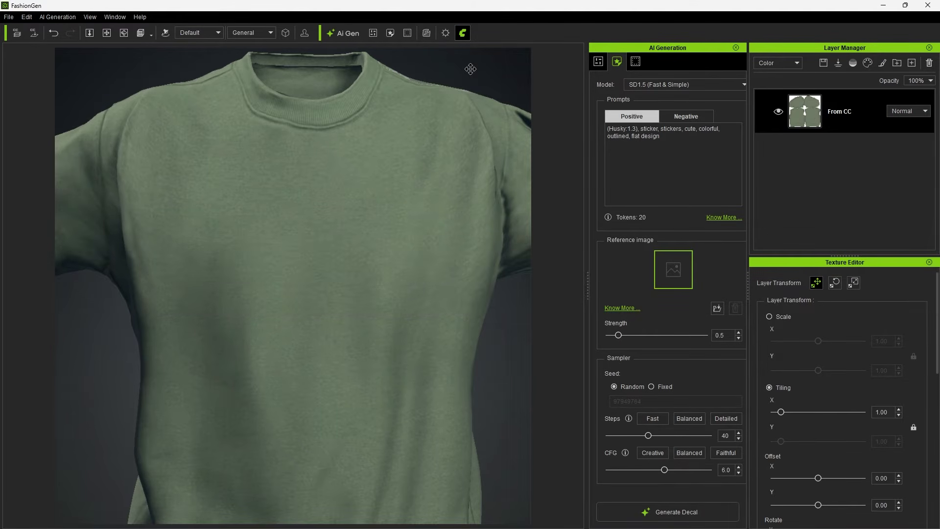
Examine the AI model settings and the models offered for the advanced installation
{"action": "left_click", "coordinate": [445, 36]}
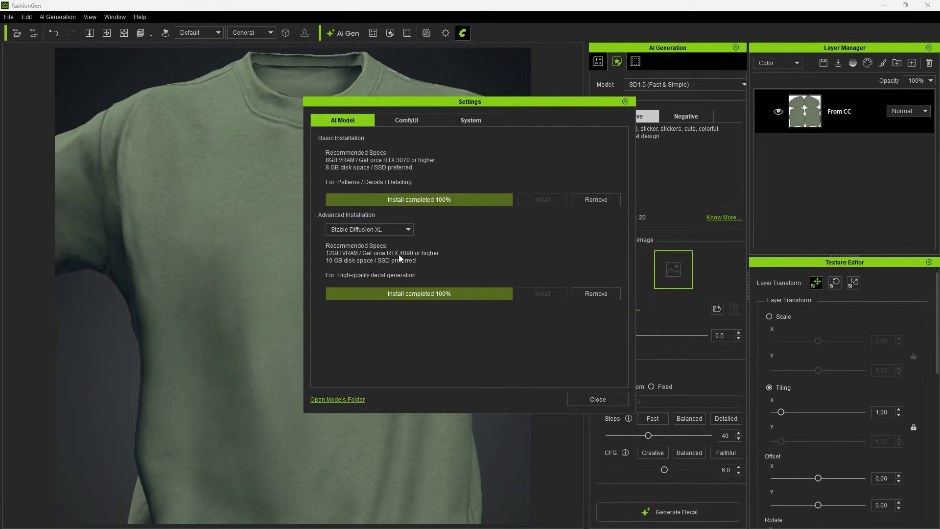
{"action": "left_click", "coordinate": [399, 227]}
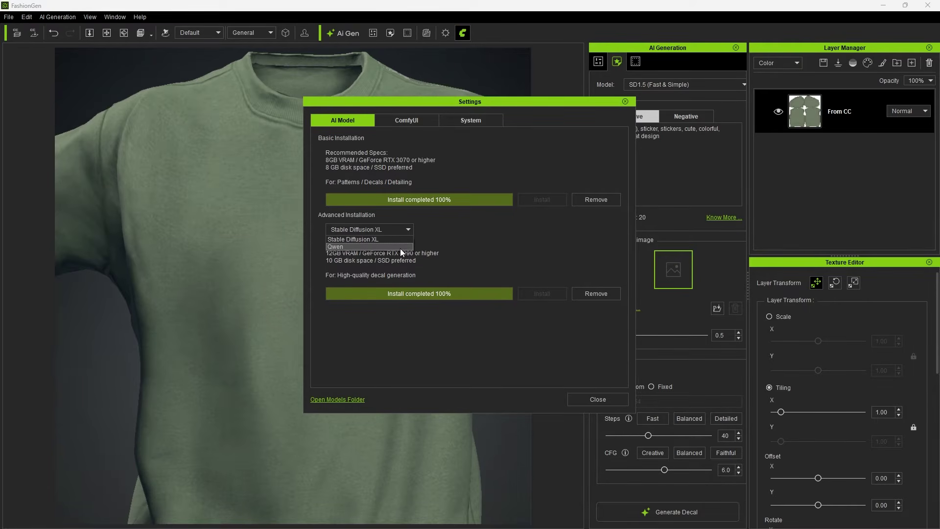
{"action": "left_click", "coordinate": [405, 230]}
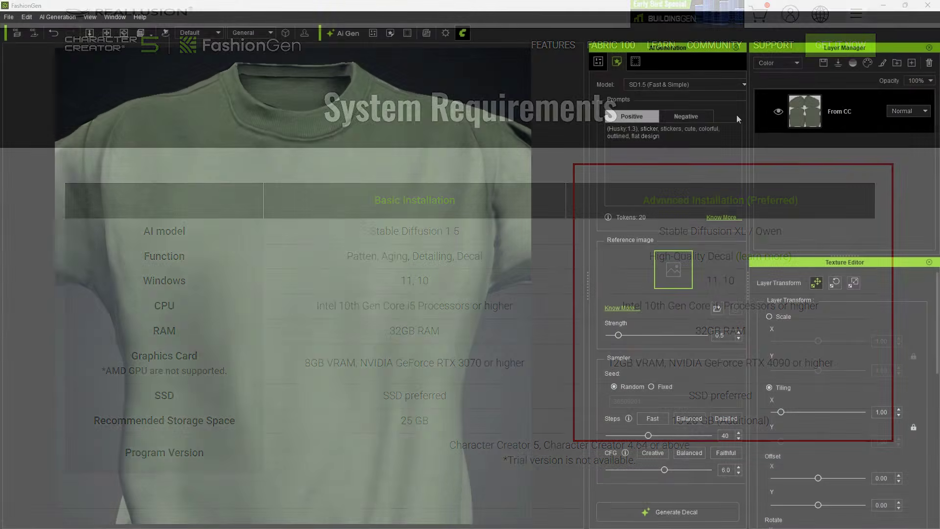
Switch the model to SDXL (Balanced Quality) and replace the prompt with a simple adorable cartoon white tigger sitting upright, with black outlines and minimal details
{"action": "left_click", "coordinate": [712, 85]}
{"action": "left_click", "coordinate": [705, 102]}
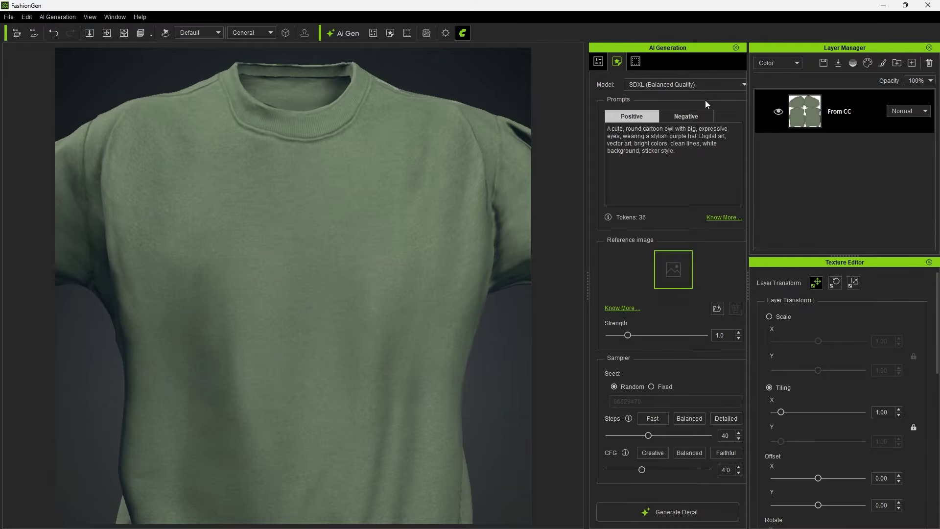
{"action": "key", "text": "ctrl+a"}
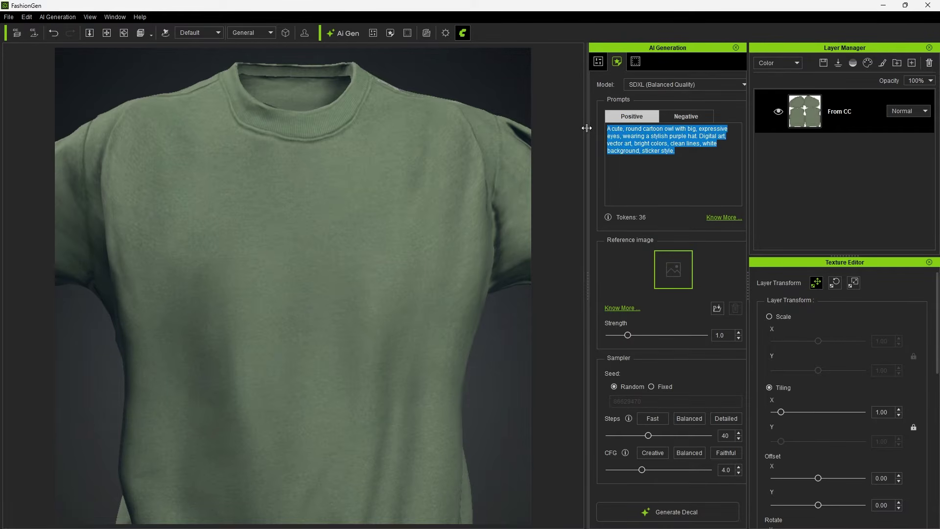
{"action": "type", "text": "A simple adorable cartoon white tigger sitting upright, looking at the viewer. It has black outlines and minimal details. Cute, sticker art, vector illustration."}
Generate the white tigger decal and place it on the shirt front at 0.18 scale
{"action": "left_click", "coordinate": [709, 512]}
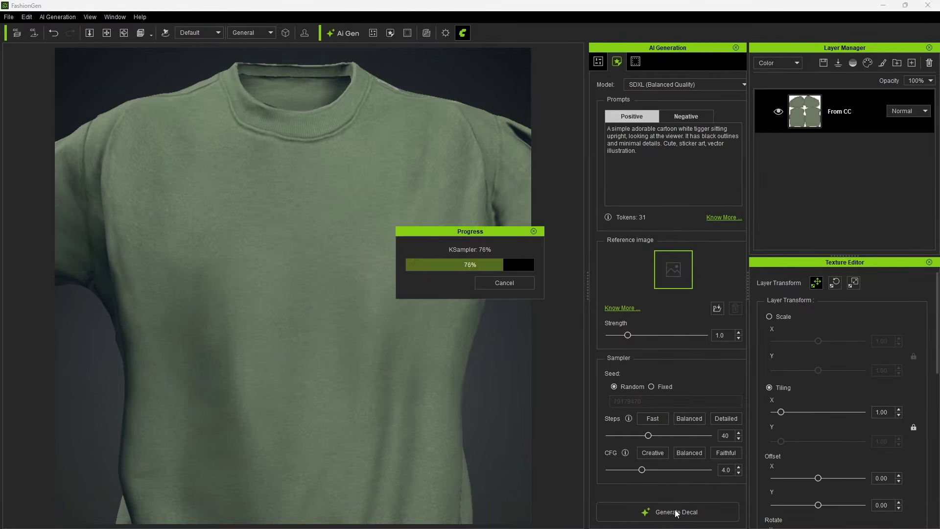
{"action": "left_click", "coordinate": [782, 316]}
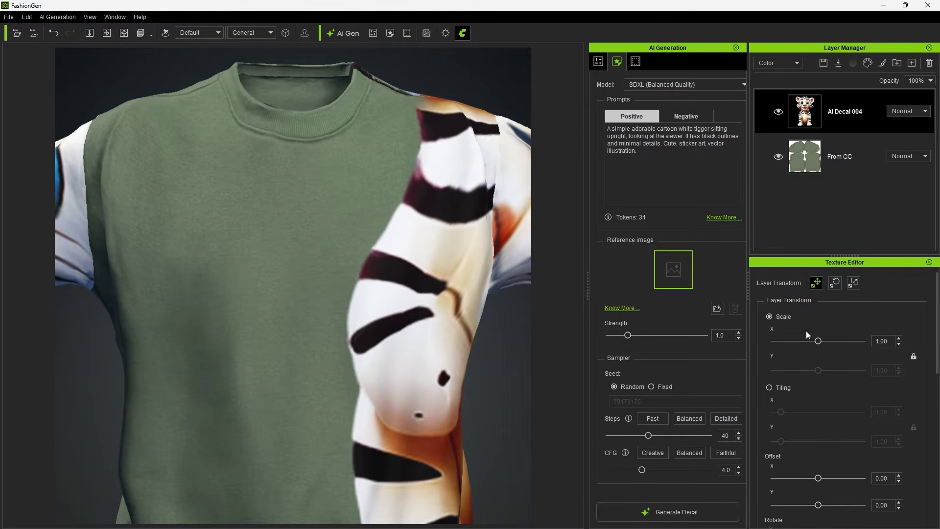
{"action": "left_click_drag", "start_coordinate": [818, 340], "coordinate": [783, 341]}
{"action": "left_click_drag", "start_coordinate": [370, 230], "coordinate": [362, 304]}
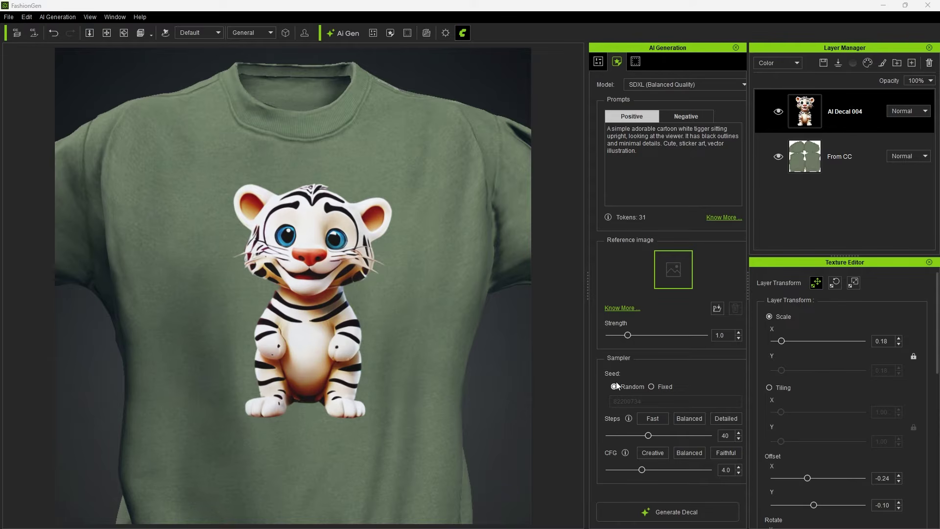
Fix the seed at 82200734 and generate another white tigger decal with 20 steps and CFG 2.0
{"action": "left_click", "coordinate": [654, 386]}
{"action": "left_click", "coordinate": [663, 514]}
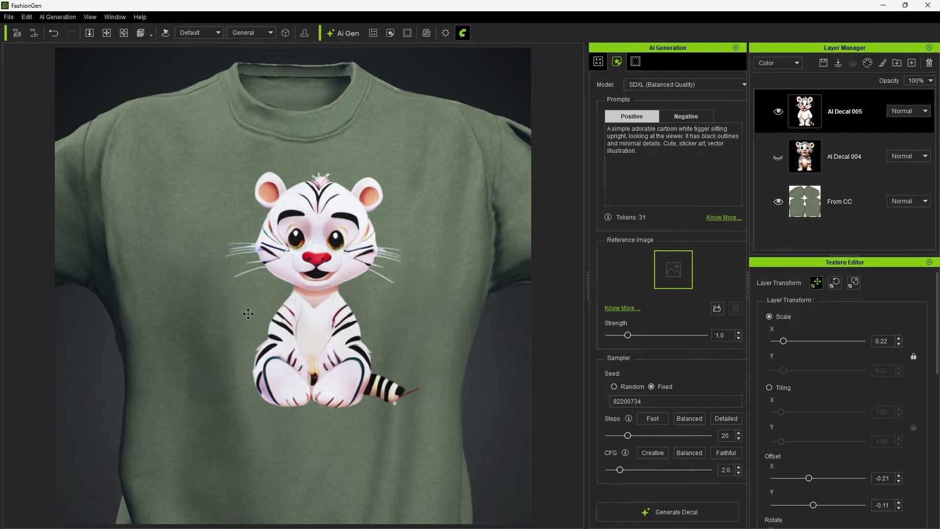
Set Steps to Detailed (60) and CFG to Faithful (7.0), then generate a decal and place it scaled down on the shirt front
{"action": "left_click", "coordinate": [719, 418]}
{"action": "left_click", "coordinate": [725, 451]}
{"action": "left_click", "coordinate": [674, 509]}
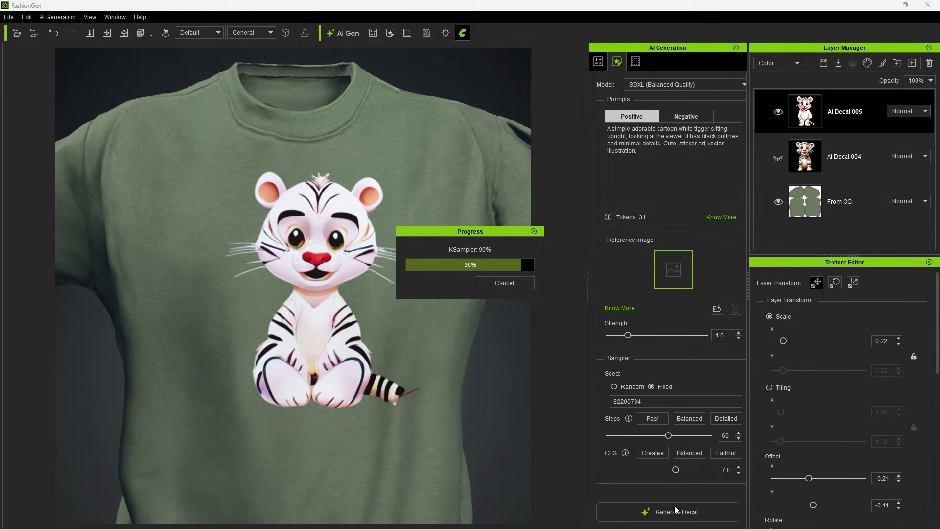
{"action": "left_click", "coordinate": [769, 316]}
{"action": "left_click_drag", "start_coordinate": [817, 340], "coordinate": [780, 341]}
{"action": "left_click_drag", "start_coordinate": [503, 161], "coordinate": [320, 172]}
{"action": "left_click_drag", "start_coordinate": [275, 485], "coordinate": [329, 304]}
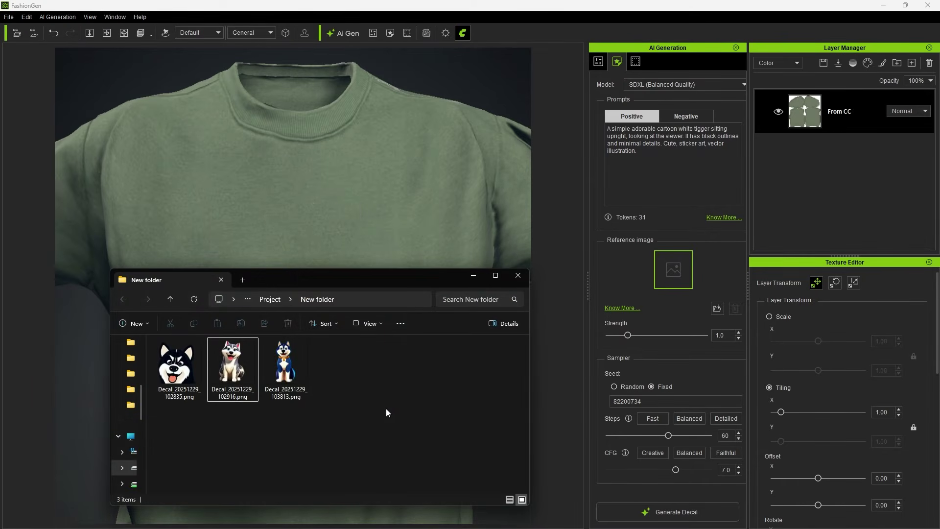
Load Decal_20251229_102916.png as the reference image for the tigger prompt and set its strength to 0.5
{"action": "left_click_drag", "start_coordinate": [220, 357], "coordinate": [670, 274]}
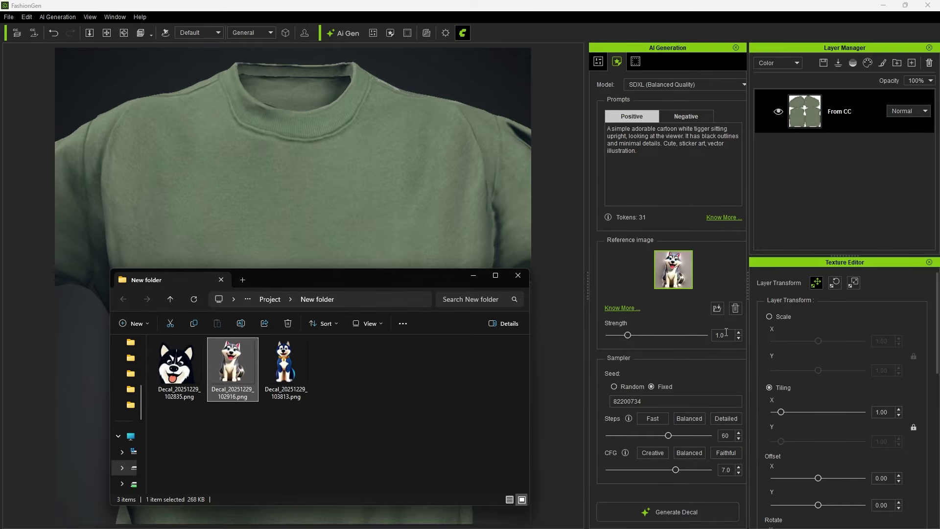
{"action": "double_click", "coordinate": [714, 335]}
{"action": "type", "text": "0.5"}
{"action": "key", "text": "Return"}
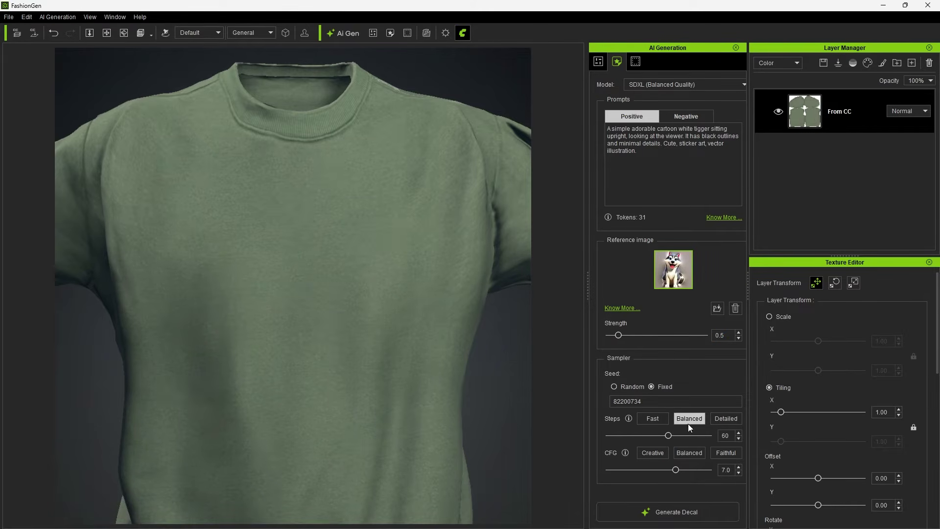
Set Steps and CFG to Balanced, generate the reference-based tigger decal, and place it on the shirt front at 0.25 scale
{"action": "left_click", "coordinate": [688, 419]}
{"action": "left_click", "coordinate": [686, 451]}
{"action": "left_click", "coordinate": [671, 515]}
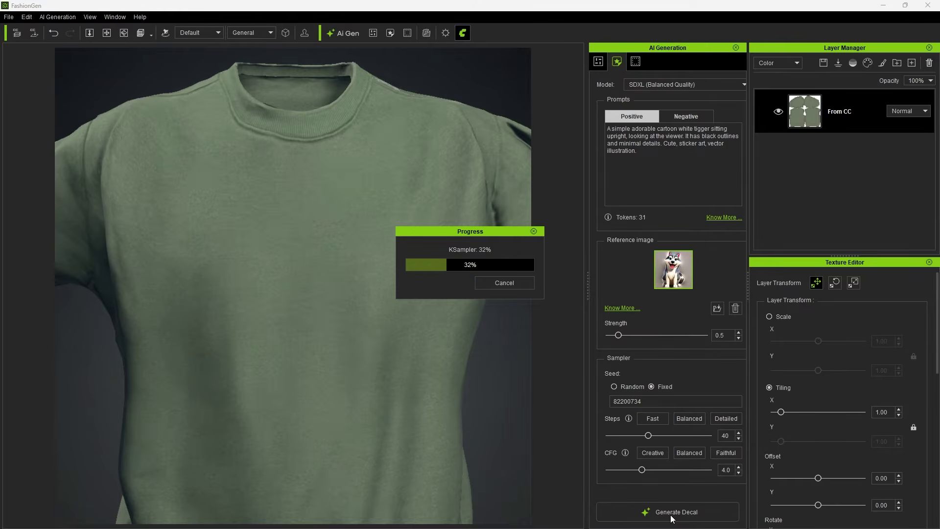
{"action": "left_click", "coordinate": [769, 316]}
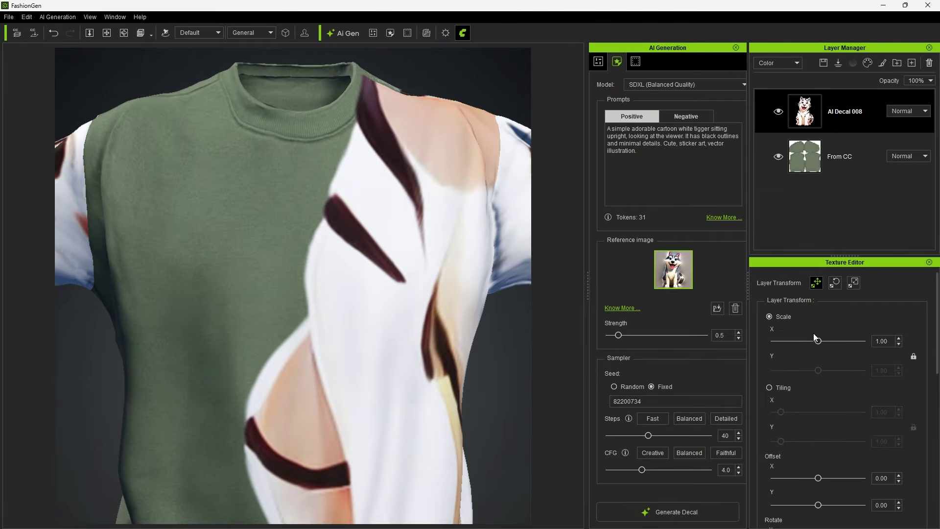
{"action": "left_click_drag", "start_coordinate": [818, 340], "coordinate": [785, 341]}
{"action": "left_click_drag", "start_coordinate": [431, 177], "coordinate": [360, 340]}
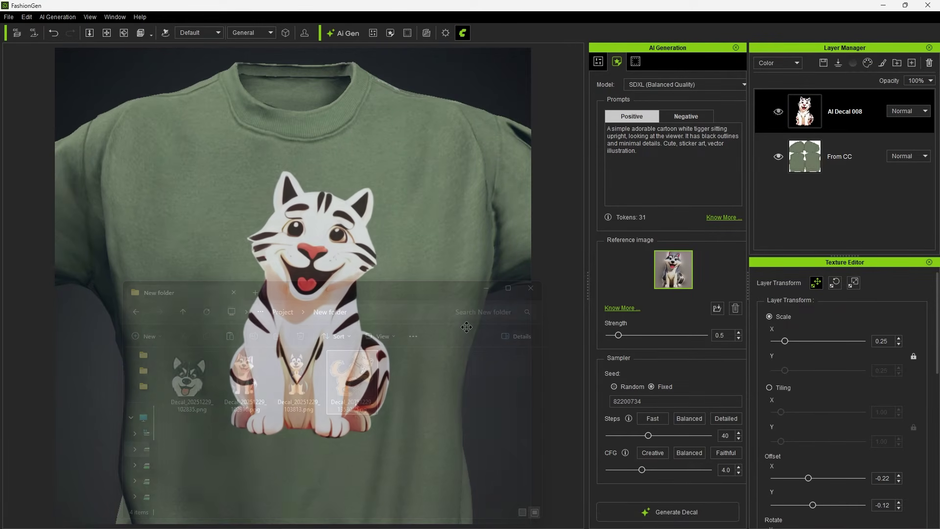
Generate a tigger decal with Decal_20251229_135304.png as the reference image and place it scaled down on the shirt front
{"action": "left_click_drag", "start_coordinate": [352, 382], "coordinate": [679, 278]}
{"action": "left_click", "coordinate": [669, 514]}
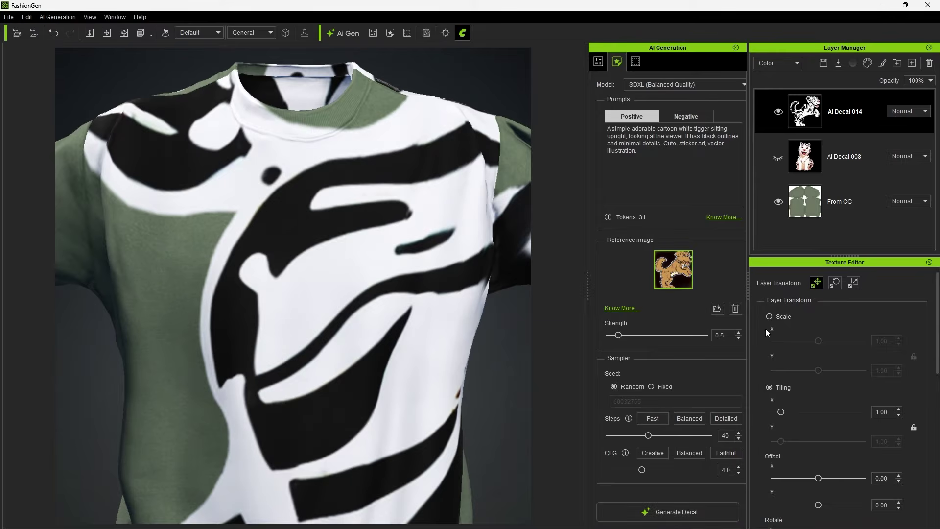
{"action": "mouse_move", "coordinate": [783, 341]}
{"action": "left_mouse_down"}
{"action": "mouse_move", "coordinate": [796, 342]}
{"action": "mouse_move", "coordinate": [781, 340]}
{"action": "left_mouse_up"}
{"action": "left_click_drag", "start_coordinate": [367, 269], "coordinate": [219, 293]}
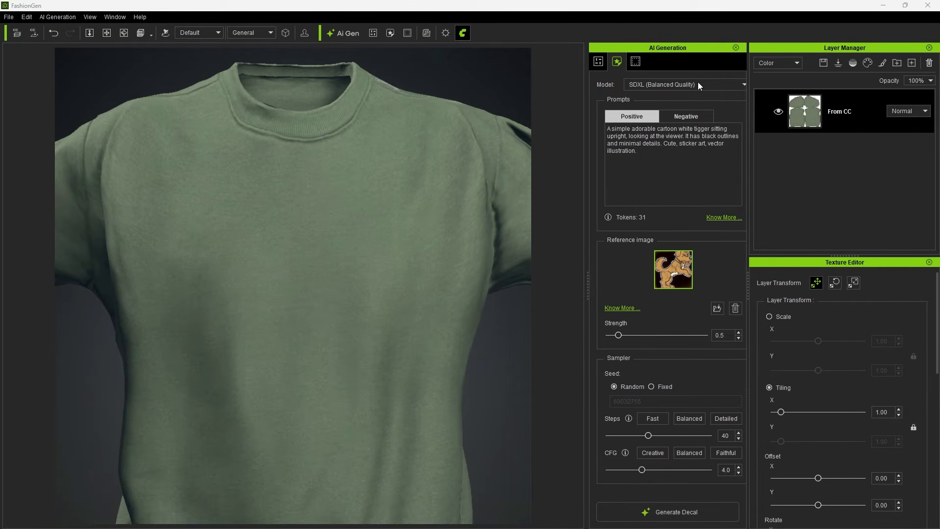
Switch the model to Qwen (High Quality) and replace the Route 66 patch prompt with the simple adorable cartoon white tigger prompt
{"action": "left_click", "coordinate": [697, 83]}
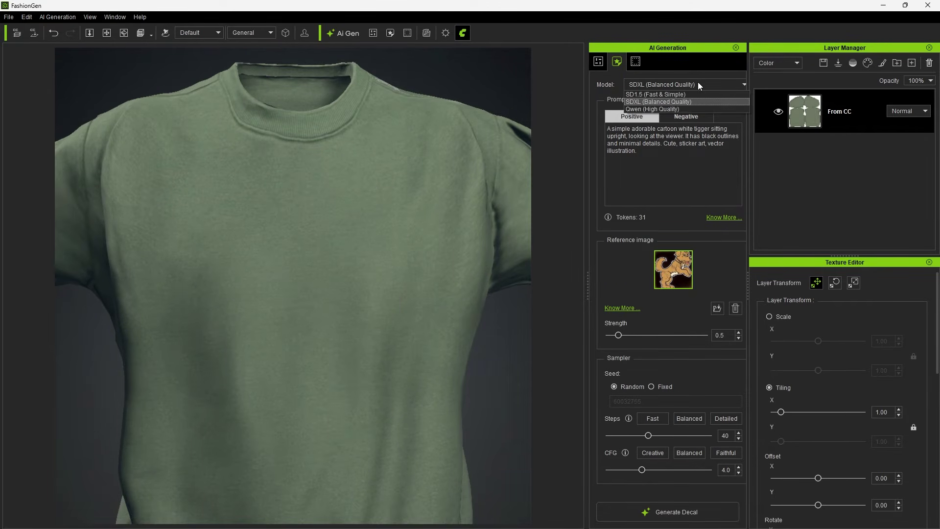
{"action": "left_click", "coordinate": [685, 110]}
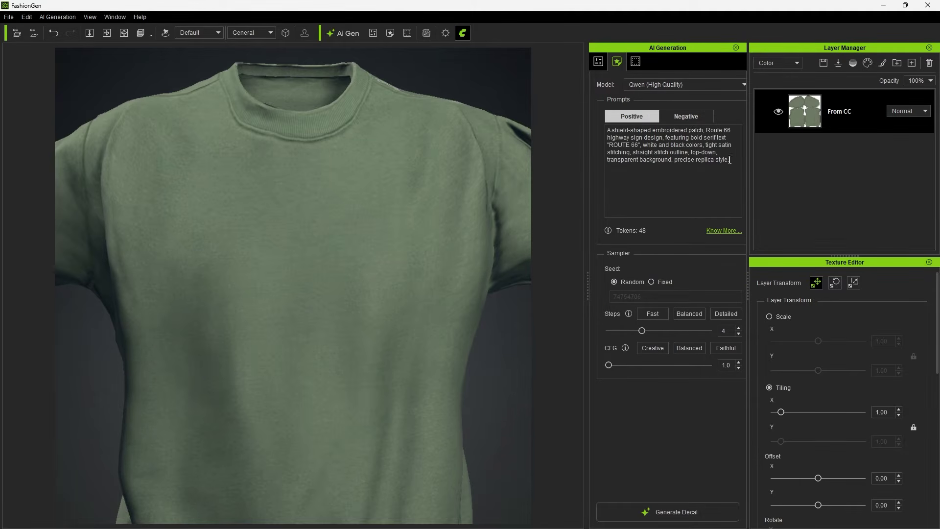
{"action": "left_click_drag", "start_coordinate": [729, 159], "coordinate": [598, 125]}
{"action": "type", "text": "A simple adorable cartoon white tigger sitting upright, looking at the viewer. It has black outlines and minimal details. Cute, sticker art, vector illustration."}
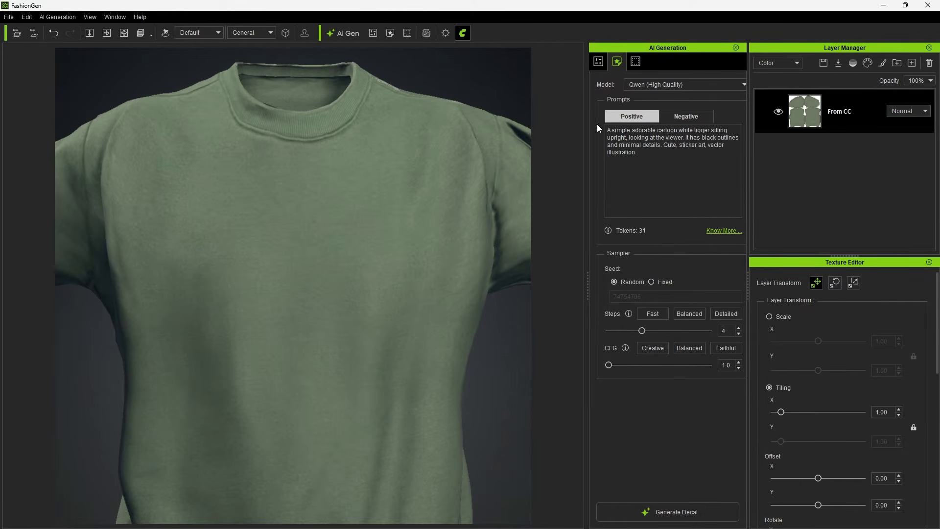
Generate the tigger decal with Qwen and place it on the shirt front at 0.19 scale
{"action": "left_click", "coordinate": [665, 510]}
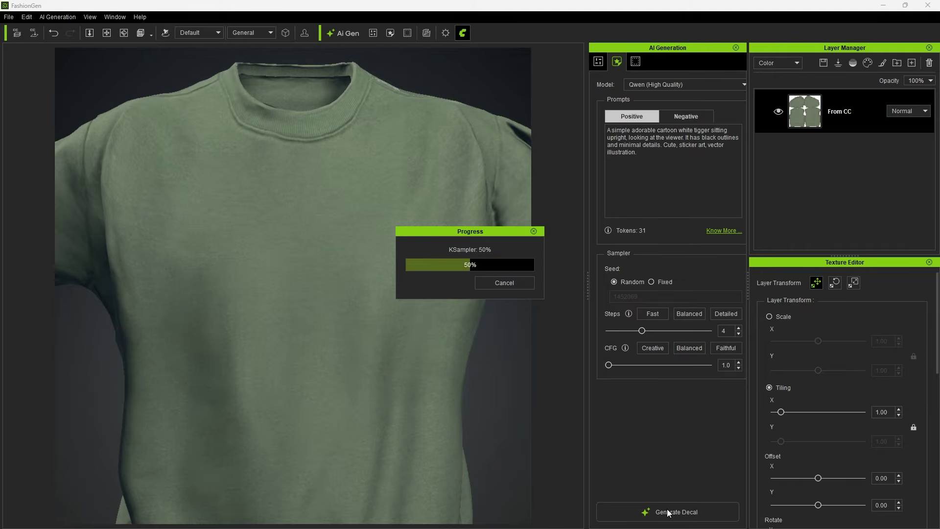
{"action": "left_click", "coordinate": [769, 316]}
{"action": "left_click_drag", "start_coordinate": [817, 341], "coordinate": [781, 341]}
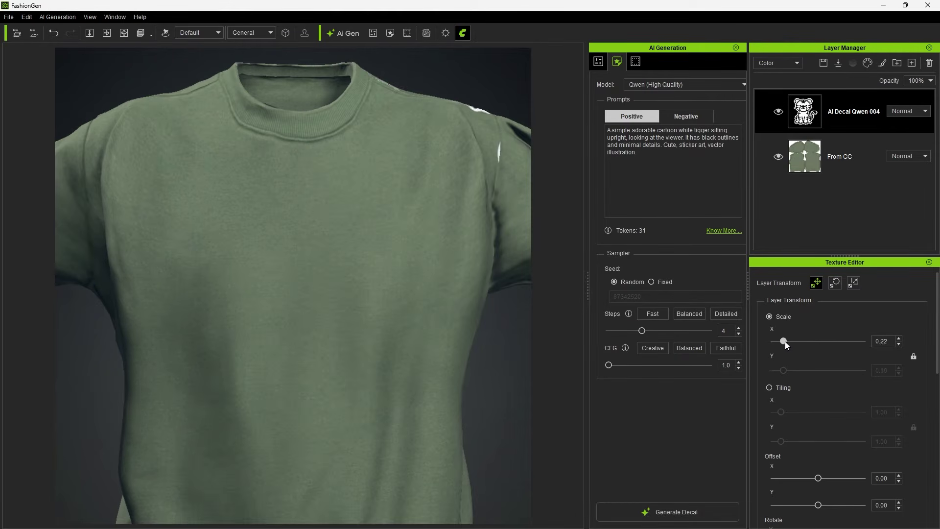
{"action": "left_click_drag", "start_coordinate": [498, 137], "coordinate": [246, 311]}
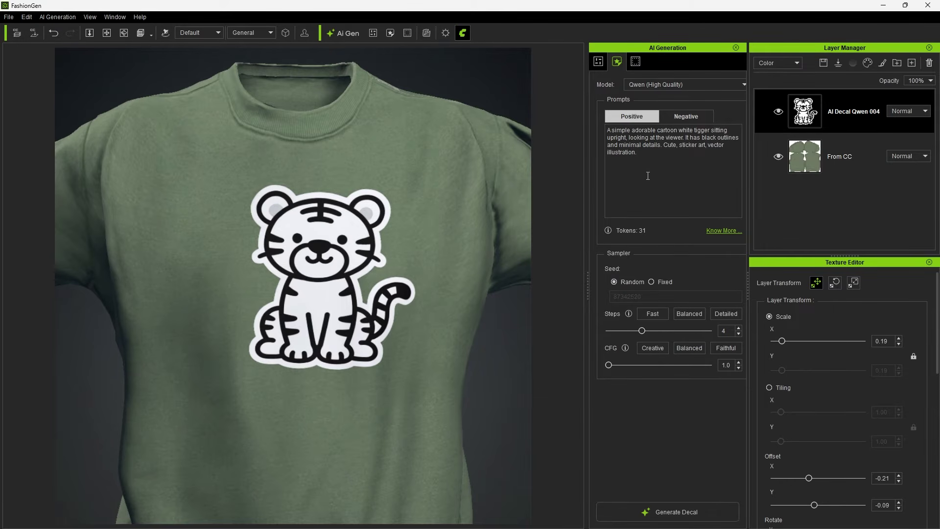
Hide the Qwen tigger decal and rewrite the prompt as an embroidered patch of the cartoon white tigger with "layered satin stitching, flat embroidery"
{"action": "left_click", "coordinate": [778, 112]}
{"action": "left_click_drag", "start_coordinate": [649, 131], "coordinate": [581, 126]}
{"action": "type", "text": "A embroidered patch of"}
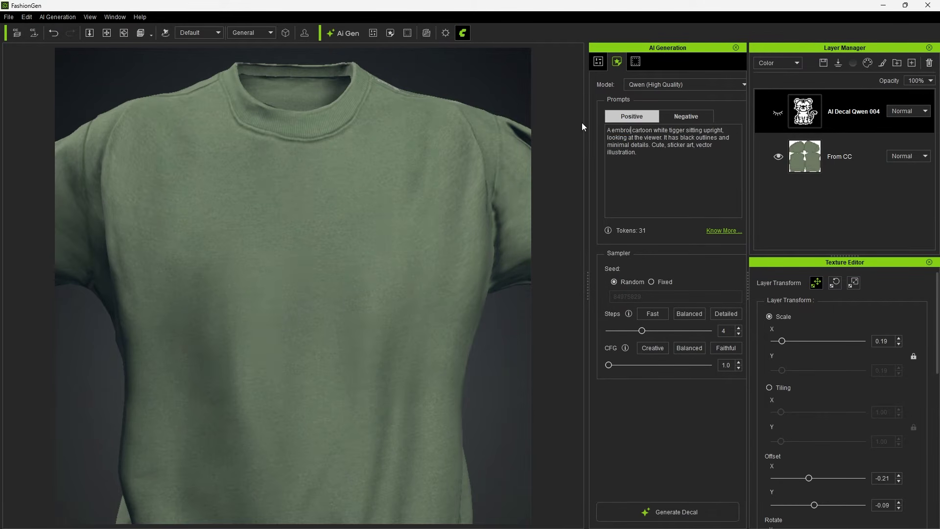
{"action": "left_click_drag", "start_coordinate": [700, 145], "coordinate": [723, 154]}
{"action": "type", "text": "layere"}
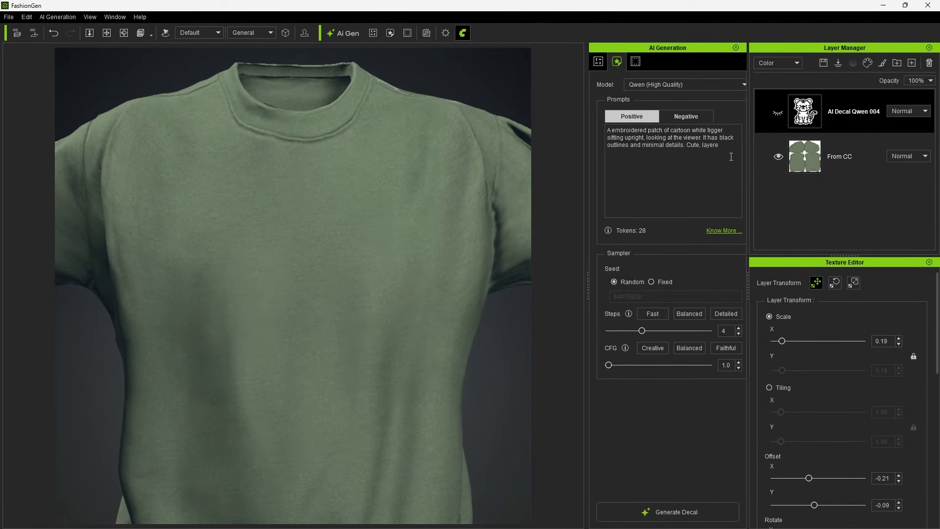
{"action": "type", "text": "d satin stitching, flat embroidery."}
Generate the embroidered tigger decal and place it on the shirt front at 0.21 scale
{"action": "left_click", "coordinate": [674, 509]}
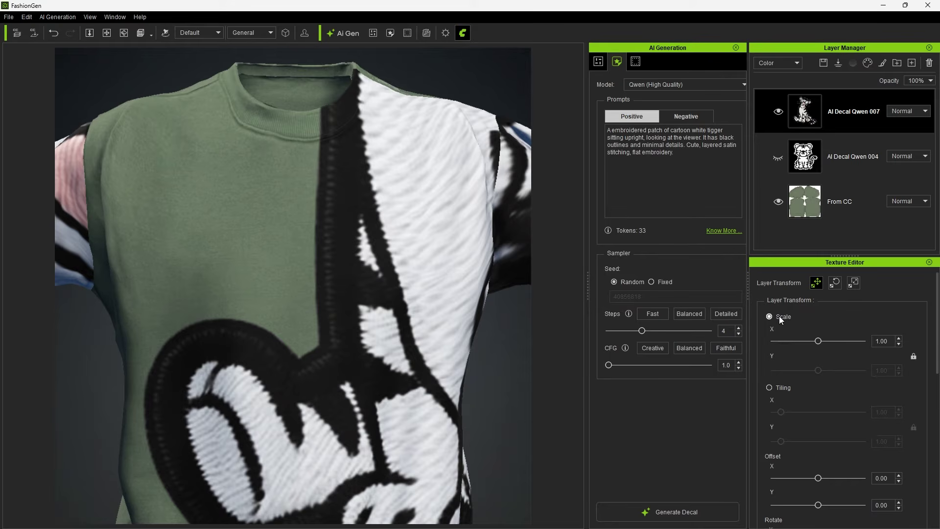
{"action": "left_click_drag", "start_coordinate": [817, 342], "coordinate": [783, 342]}
{"action": "left_click_drag", "start_coordinate": [484, 158], "coordinate": [213, 333]}
Hide the tigger decal and replace the prompt with "A embroidered patch of a sitting corgi, warm brown and white colors, layered satin stitching, flat embroidery, transparent background"
{"action": "left_click", "coordinate": [778, 111]}
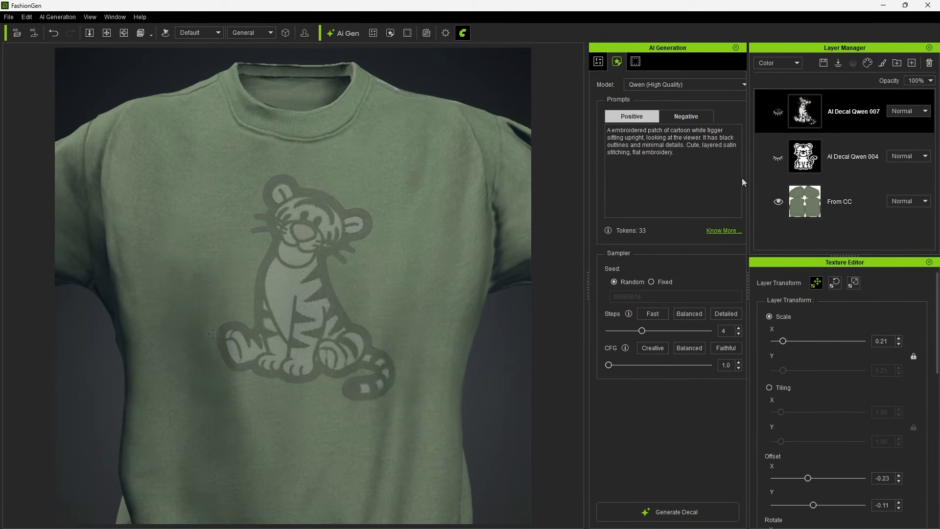
{"action": "left_click_drag", "start_coordinate": [736, 176], "coordinate": [596, 123]}
{"action": "type", "text": "A embroidered patch of a sitting corgi, warm brown and white colors, layered satin stitching, flat embroidery, transparent background."}
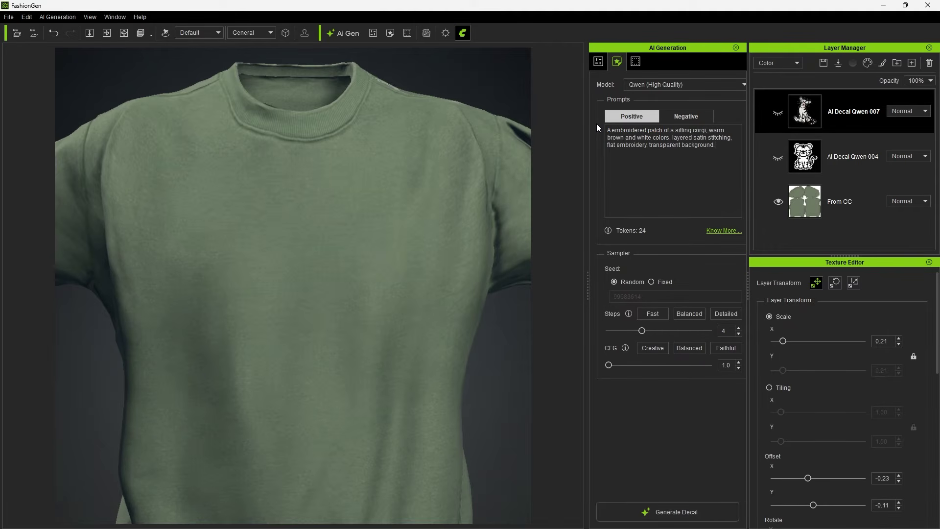
Generate the embroidered corgi decal and place it on the shirt front at 0.24 scale
{"action": "left_click", "coordinate": [662, 506]}
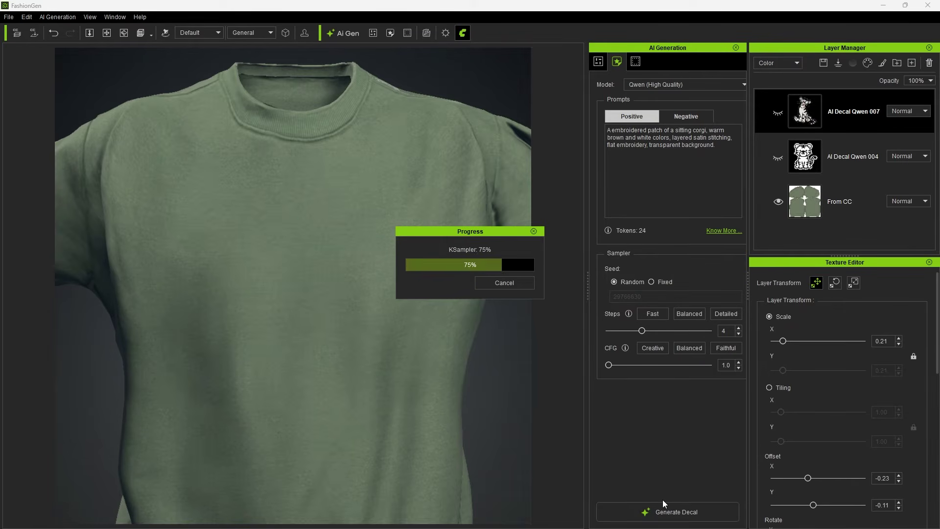
{"action": "left_click_drag", "start_coordinate": [818, 341], "coordinate": [784, 341]}
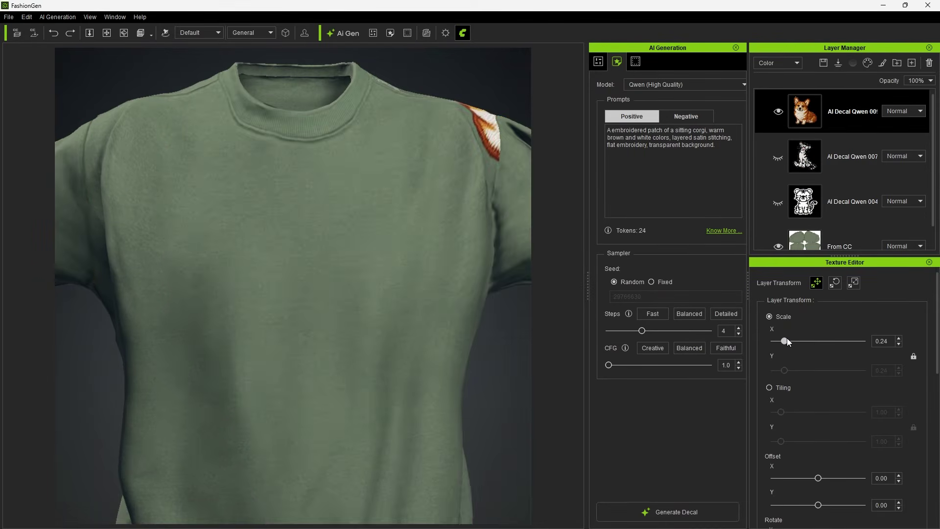
{"action": "left_click_drag", "start_coordinate": [490, 137], "coordinate": [233, 313]}
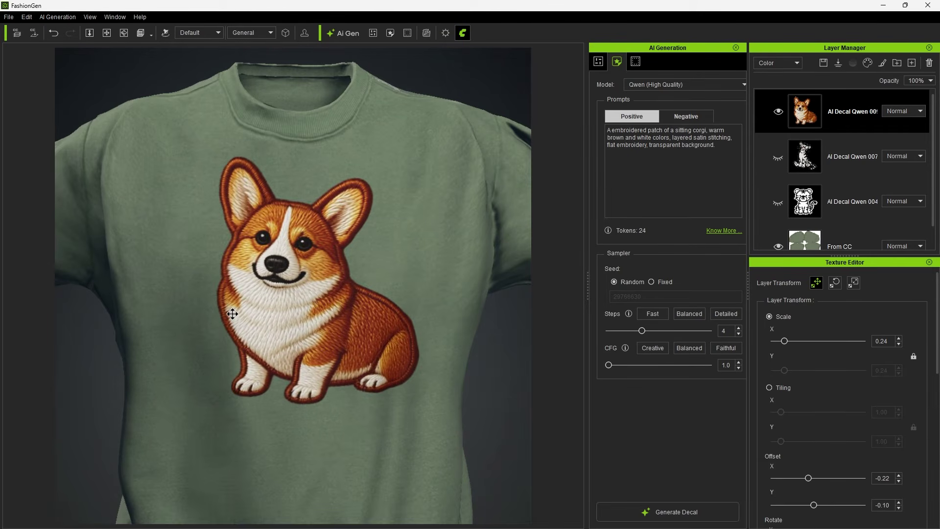
Hide the corgi decal and rework the prompt into an "embossed metal patch" of a sitting corgi with "iron-like metallic colors, sculpted embossed surface"
{"action": "left_click", "coordinate": [777, 112]}
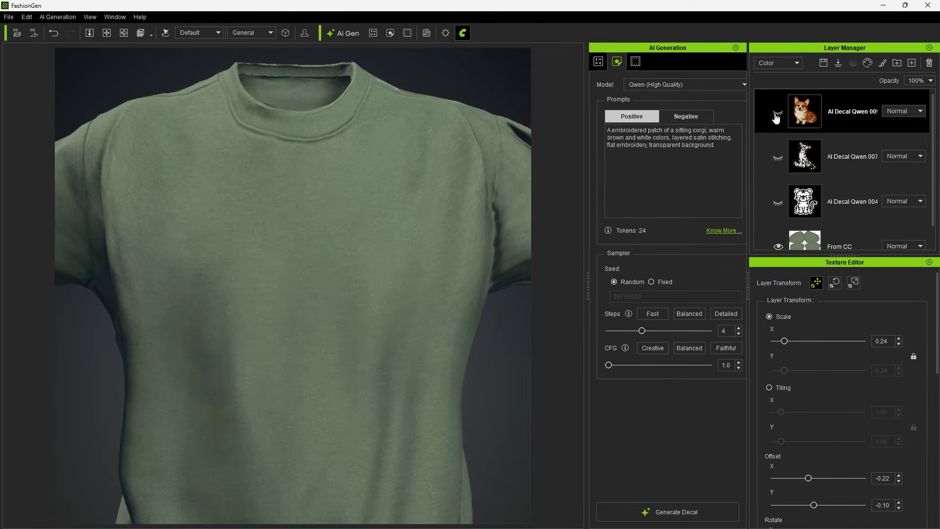
{"action": "left_click_drag", "start_coordinate": [642, 130], "coordinate": [612, 130]}
{"action": "type", "text": "embossed metal"}
{"action": "mouse_move", "coordinate": [719, 130]}
{"action": "left_mouse_down"}
{"action": "mouse_move", "coordinate": [651, 138]}
{"action": "mouse_move", "coordinate": [716, 138]}
{"action": "left_mouse_up"}
{"action": "type", "text": "iron-like metallic color"}
{"action": "type", "text": "s, sculpted embos"}
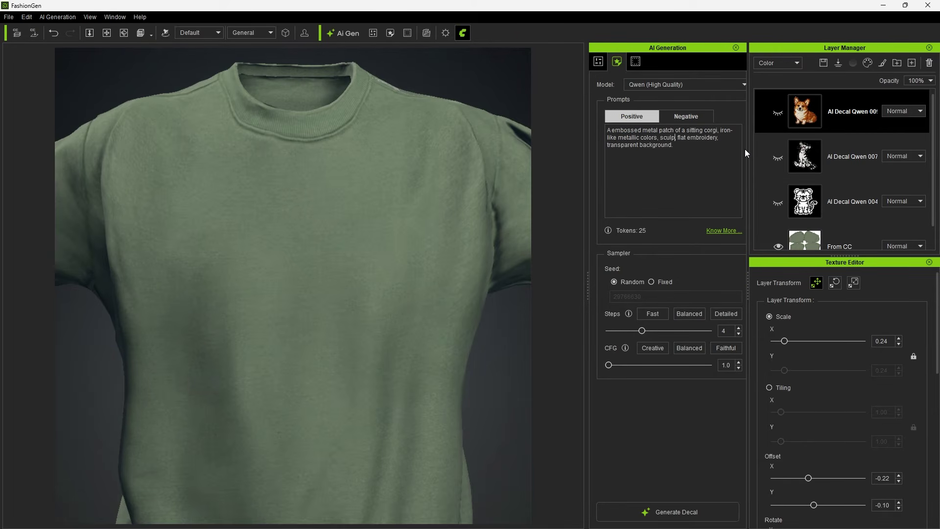
{"action": "type", "text": "sed"}
{"action": "key", "text": "ctrl+shift+Right"}
{"action": "key", "text": "ctrl+shift+Right"}
{"action": "type", "text": "surface"}
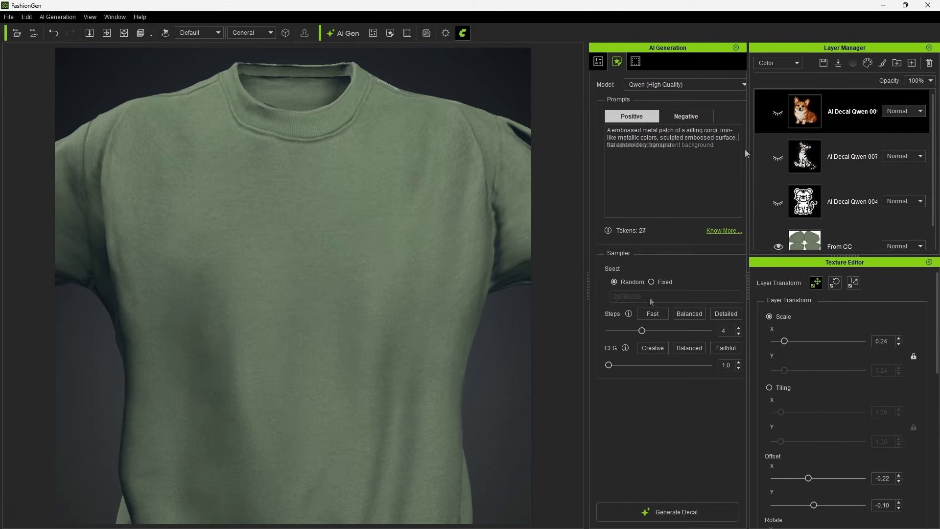
Generate the embossed metal corgi decal and place it on the shirt front at 0.22 scale
{"action": "left_click", "coordinate": [676, 512]}
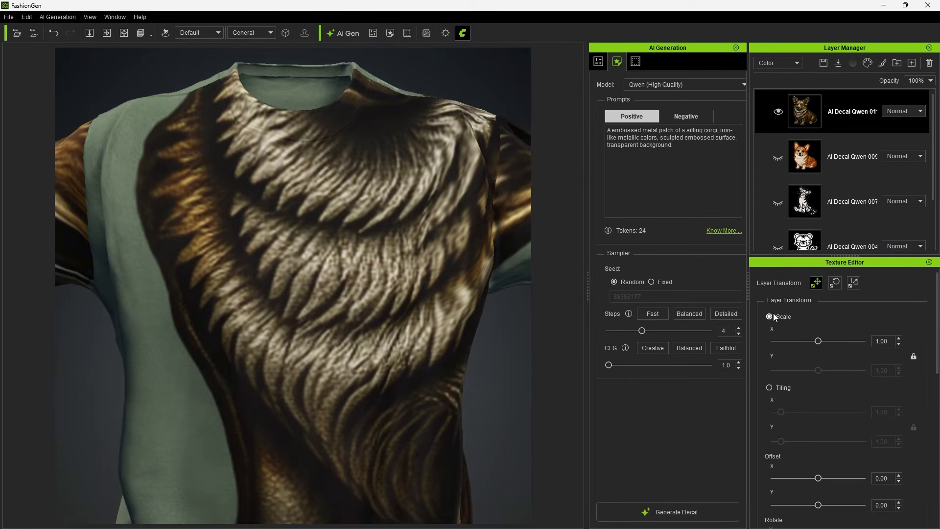
{"action": "left_click_drag", "start_coordinate": [444, 155], "coordinate": [244, 282]}
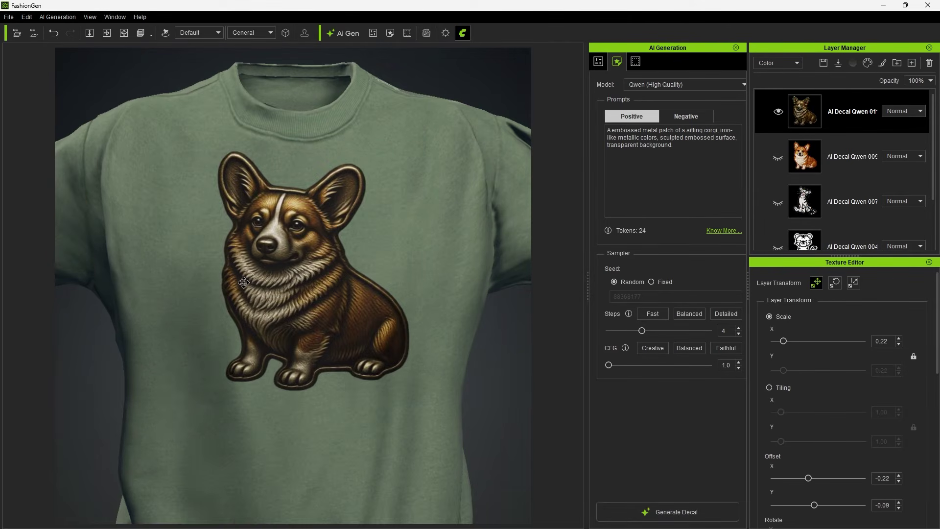
Replace the prompt with "cross-shaped metallic piece with intricate floral carvings, baroque ornament style, symmetrical, plain background, centered, concept art"
{"action": "left_click", "coordinate": [678, 146]}
{"action": "key", "text": "ctrl+a"}
{"action": "type", "text": "cross-shaped metallic piece with intricate floral carvings, baroque ornament style, symmetrical, plain background, centered, concept art"}
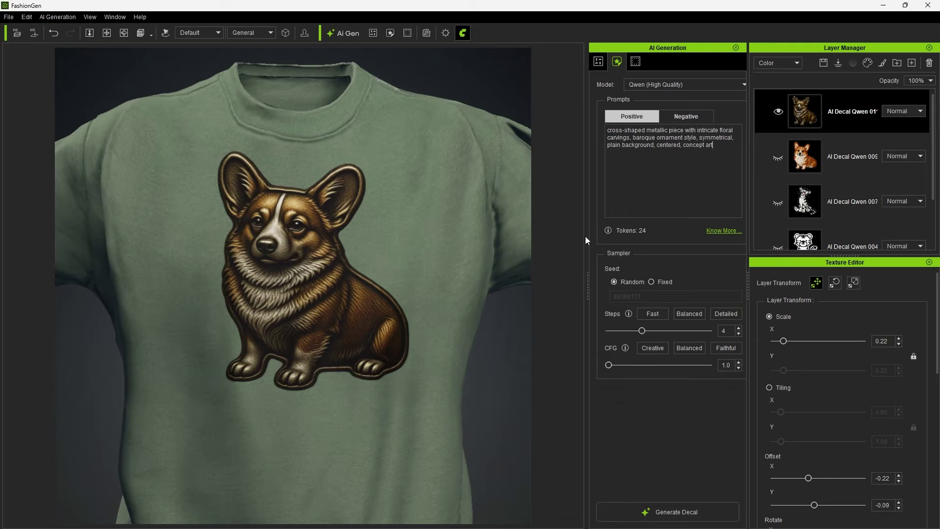
Generate the metallic cross decal, hiding the metal corgi layer, and place the cross on the shirt front at 0.31 scale
{"action": "left_click", "coordinate": [673, 509]}
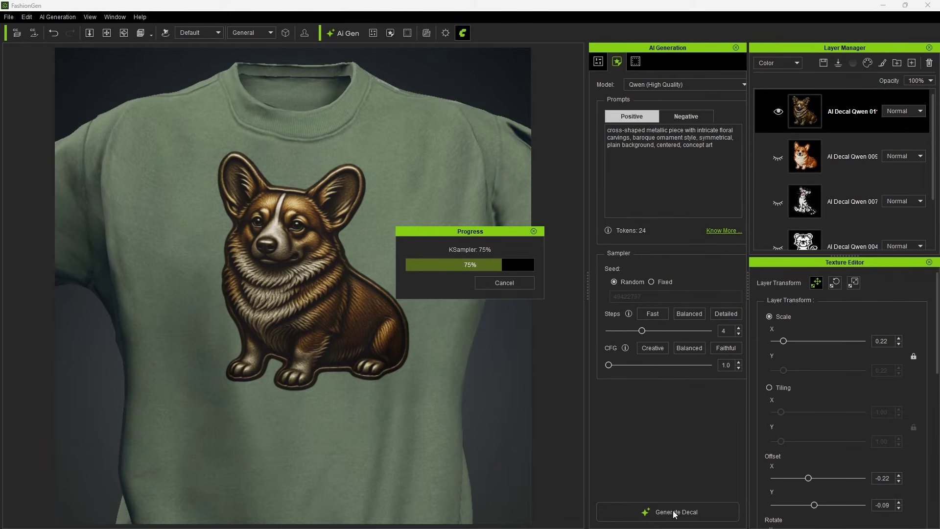
{"action": "left_click", "coordinate": [777, 157]}
{"action": "left_click", "coordinate": [788, 318]}
{"action": "left_click_drag", "start_coordinate": [817, 341], "coordinate": [787, 341]}
{"action": "left_click_drag", "start_coordinate": [477, 117], "coordinate": [217, 317]}
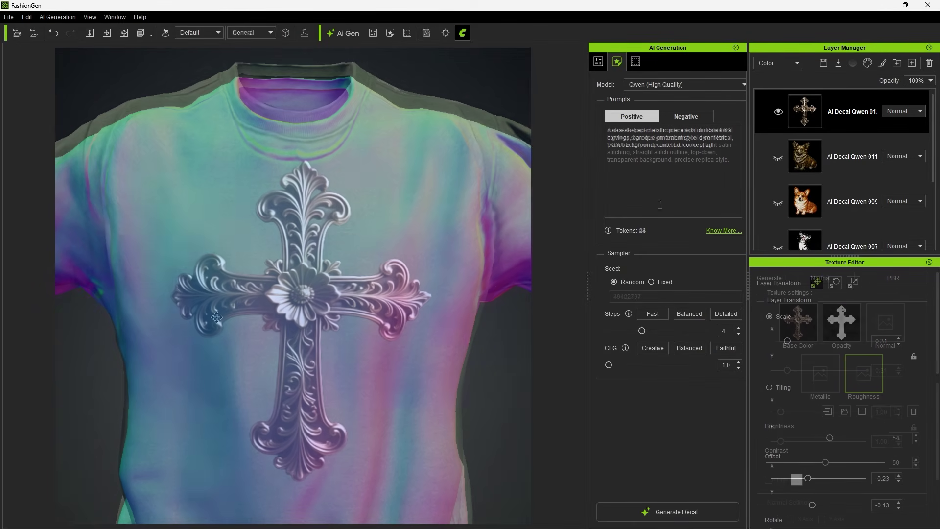
Generate a normal map for the cross decal with strength 170 and inverted X axis, and return the viewport to General shading
{"action": "left_click", "coordinate": [815, 279]}
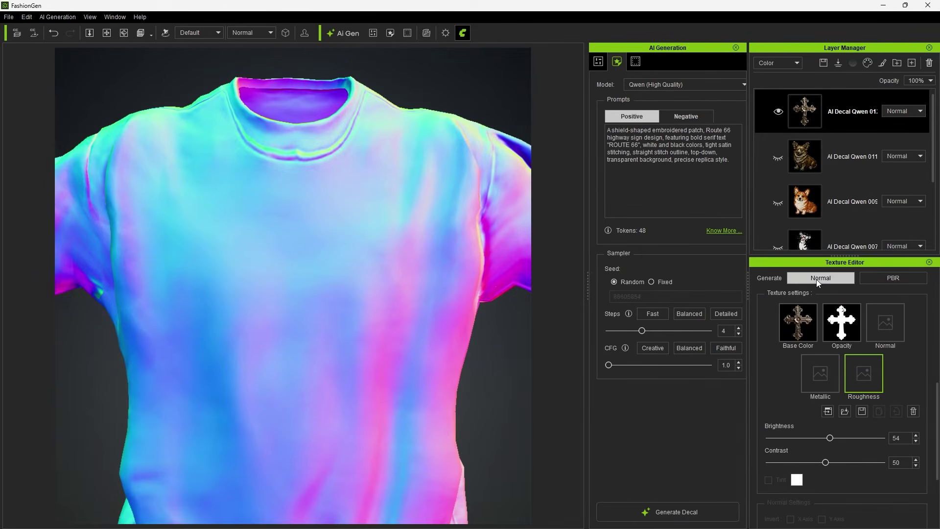
{"action": "left_click", "coordinate": [881, 340]}
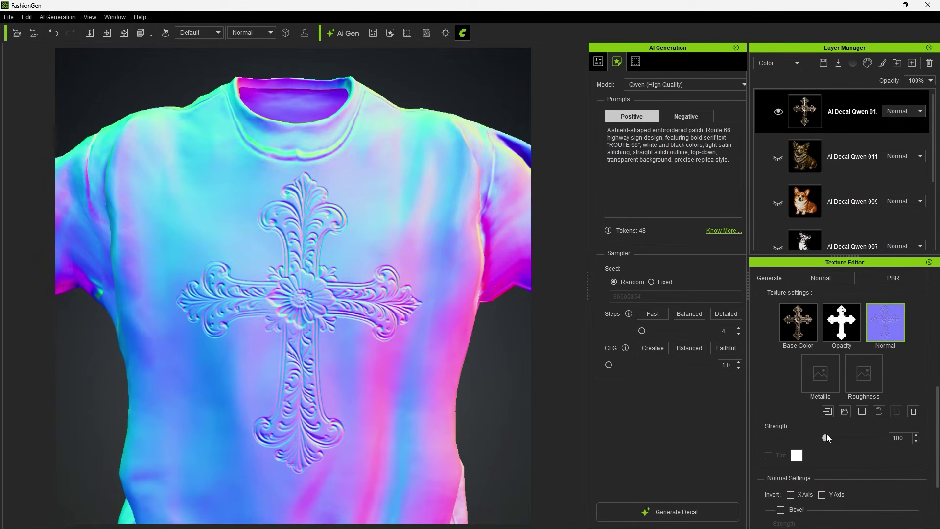
{"action": "left_click_drag", "start_coordinate": [826, 437], "coordinate": [865, 434]}
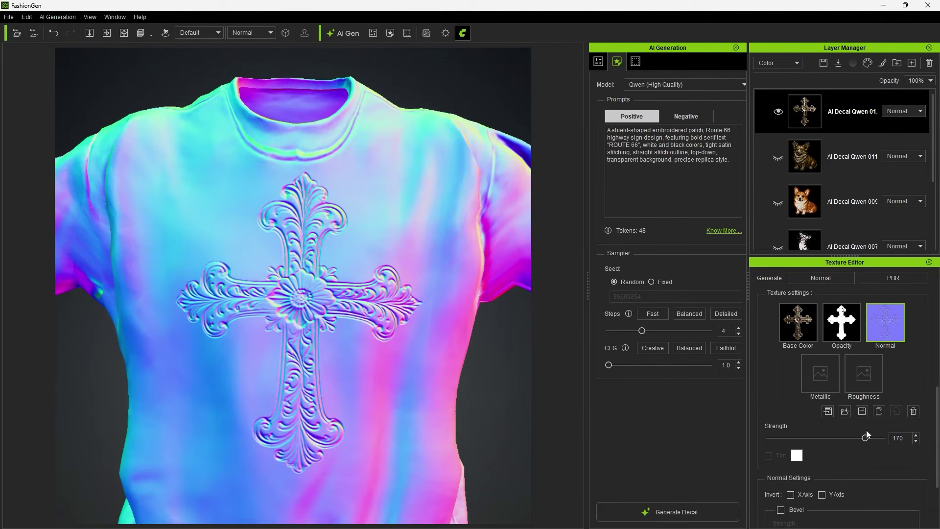
{"action": "left_click", "coordinate": [790, 495]}
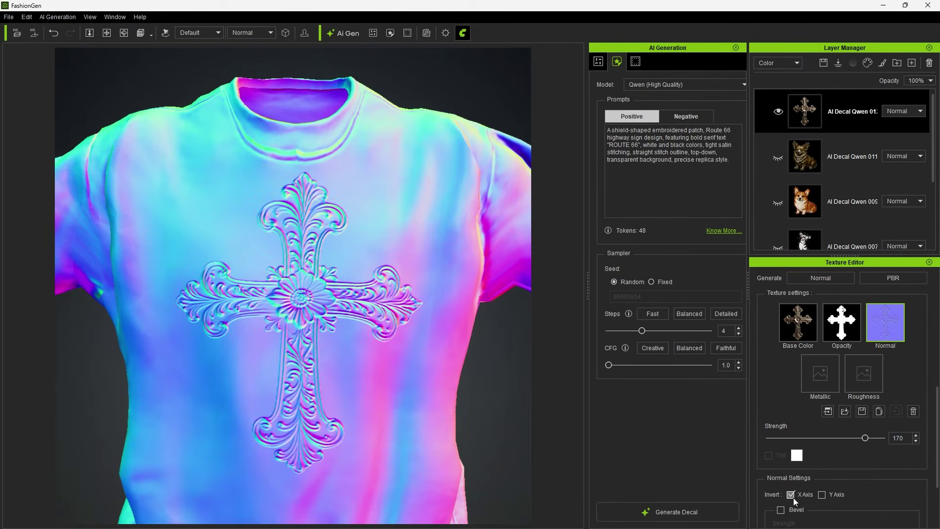
{"action": "left_click", "coordinate": [271, 33]}
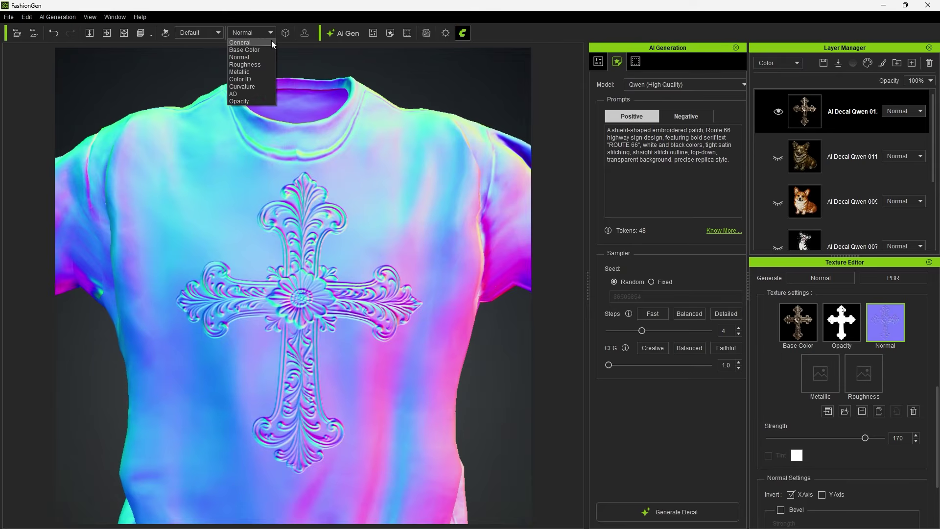
{"action": "left_click", "coordinate": [271, 42]}
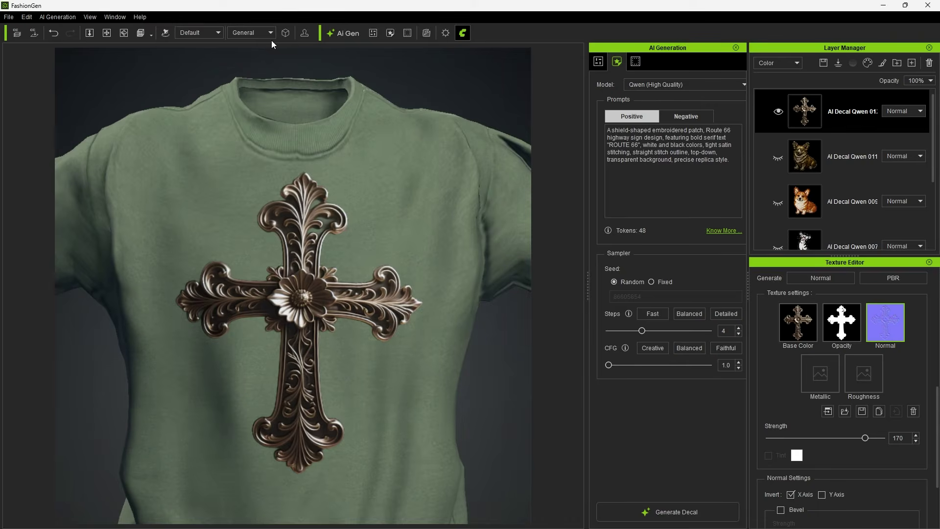
Generate PBR textures for the cross decal, slightly lowering the metallic map and setting the roughness brightness to about 36
{"action": "left_click", "coordinate": [894, 277]}
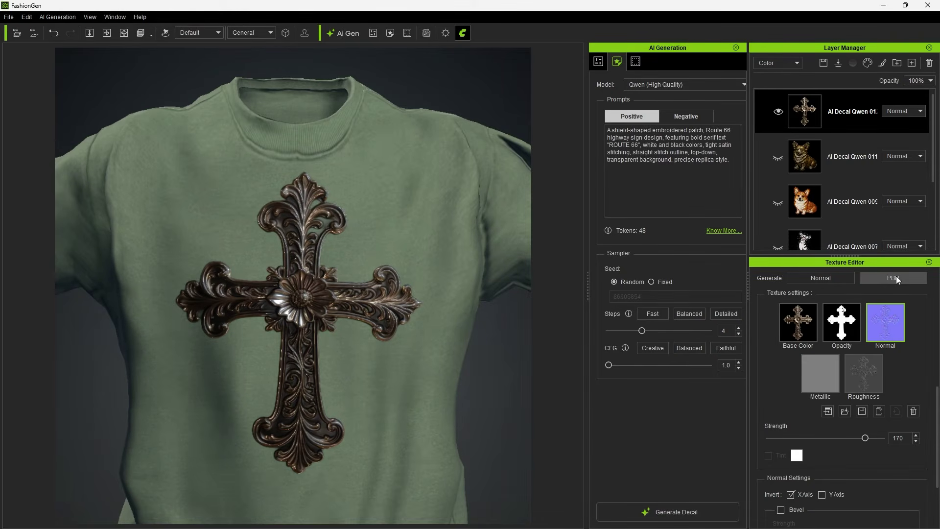
{"action": "left_click", "coordinate": [830, 368]}
{"action": "left_click_drag", "start_coordinate": [826, 438], "coordinate": [821, 438]}
{"action": "left_click", "coordinate": [870, 375]}
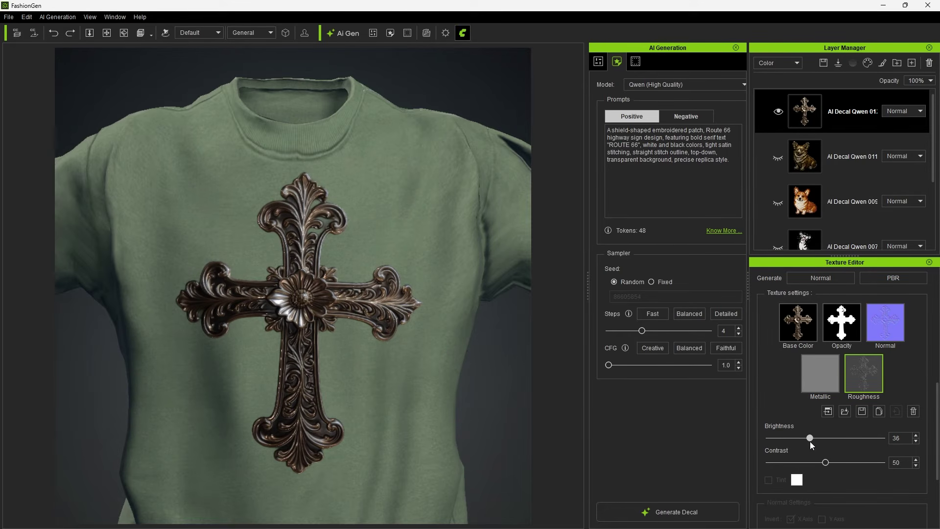
{"action": "left_click", "coordinate": [165, 33]}
{"action": "mouse_move", "coordinate": [472, 74]}
{"action": "left_mouse_down"}
{"action": "mouse_move", "coordinate": [341, 95]}
{"action": "mouse_move", "coordinate": [274, 93]}
{"action": "mouse_move", "coordinate": [294, 94]}
{"action": "mouse_move", "coordinate": [282, 93]}
{"action": "left_mouse_up"}
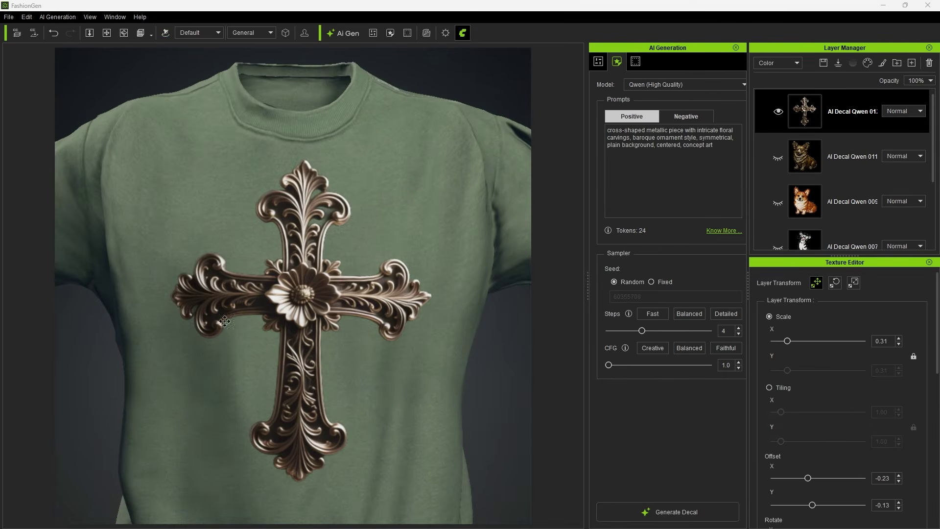
Generate a decal from a child's crayon doodle prompt: smiling house, red roof, blue door, green trees, orange flowers, red "MY HOME" text
{"action": "left_click_drag", "start_coordinate": [713, 145], "coordinate": [573, 125]}
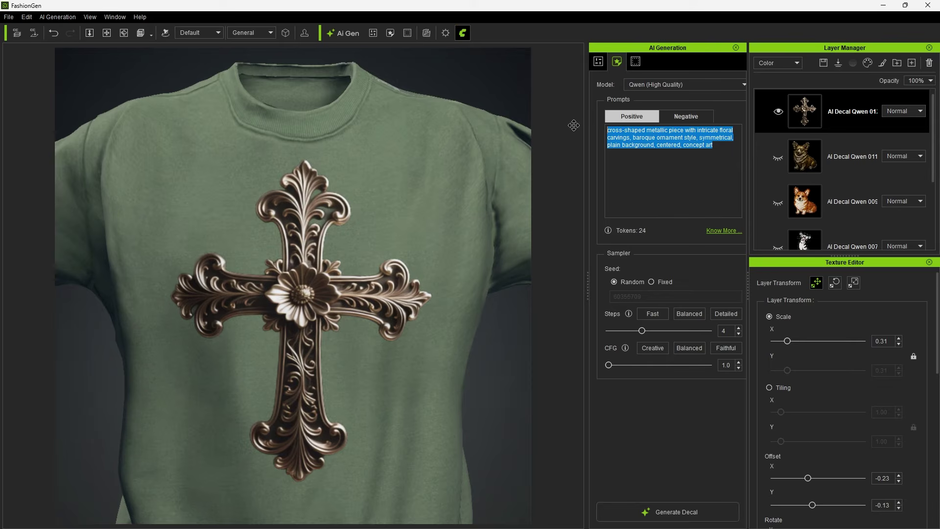
{"action": "type", "text": "A joyful child's crayon doodle illustration, featuring a big smiling house with a red roof and blue door, surrounded by simple green trees and orange flowers, simple red color text \"MY HOME\" in a child's handwriting style, front view, neutral lighting, happy neighborhood drawing style."}
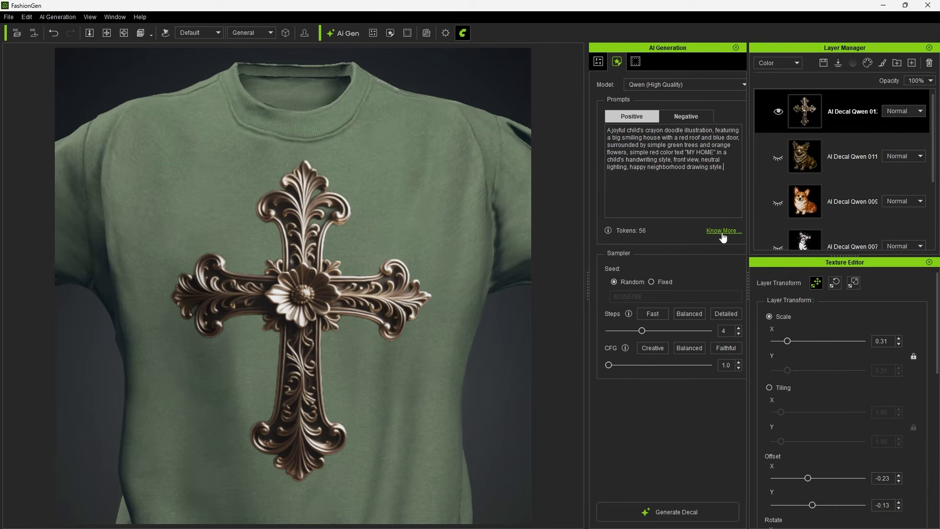
{"action": "left_click", "coordinate": [668, 512]}
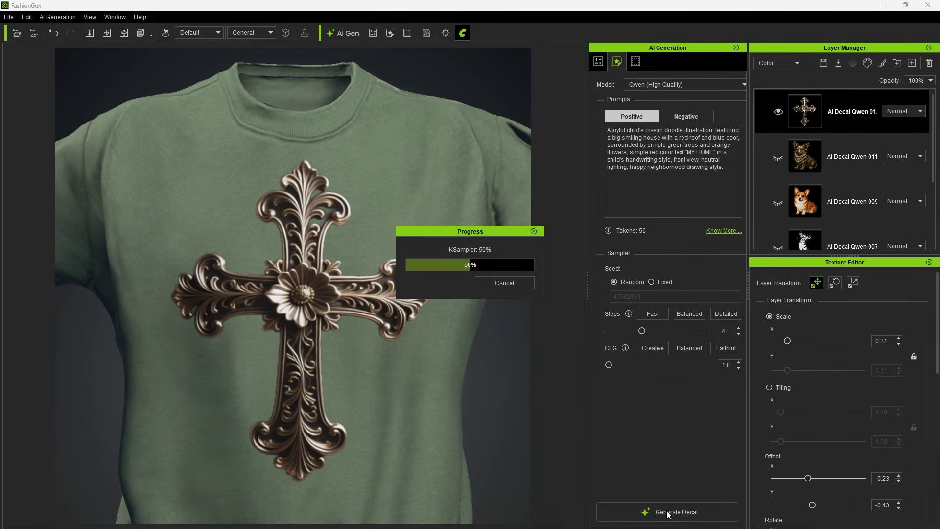
Scale the "MY HOME" doodle decal to 0.18 and place it on the shirt front
{"action": "left_click", "coordinate": [782, 317]}
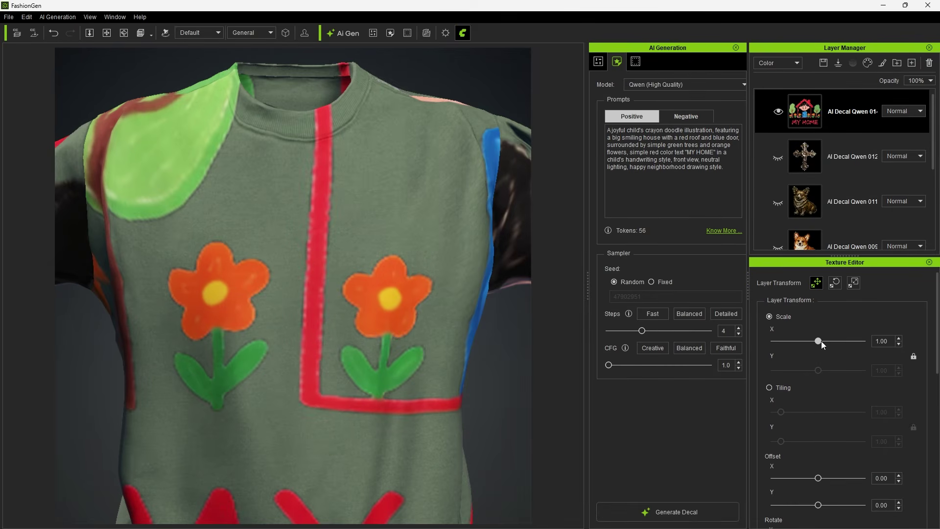
{"action": "left_click_drag", "start_coordinate": [817, 341], "coordinate": [780, 340]}
{"action": "left_click_drag", "start_coordinate": [489, 128], "coordinate": [225, 282]}
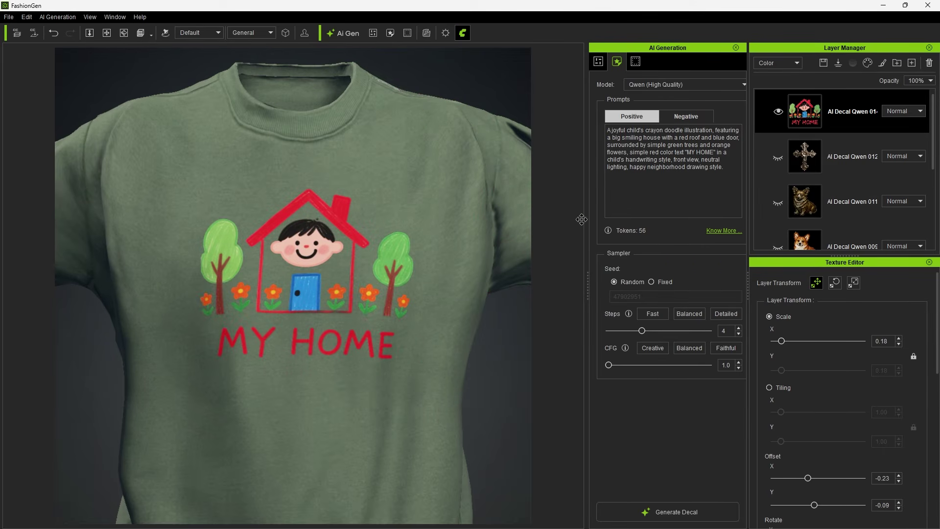
Change the prompt's quoted text to "Sweet HOME" and hide the "MY HOME" decal
{"action": "double_click", "coordinate": [691, 153]}
{"action": "type", "text": "Sweet"}
{"action": "left_click", "coordinate": [778, 112]}
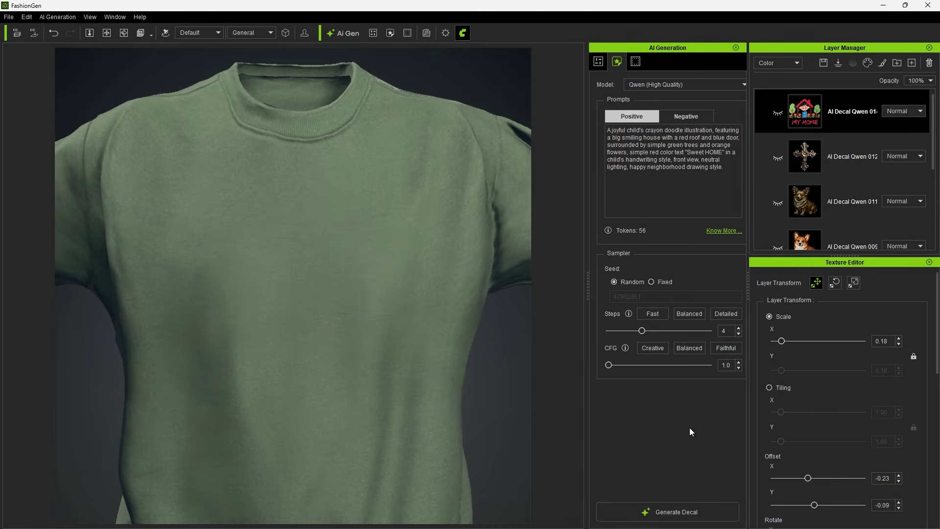
Generate the "Sweet HOME" doodle decal and place it on the shirt front at 0.31 scale
{"action": "left_click", "coordinate": [673, 512]}
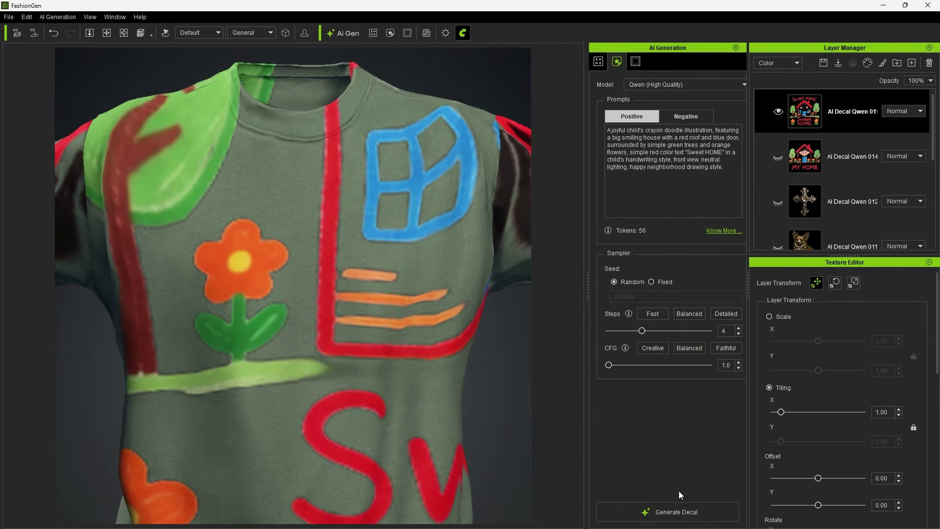
{"action": "mouse_move", "coordinate": [781, 341]}
{"action": "left_mouse_down"}
{"action": "mouse_move", "coordinate": [796, 341]}
{"action": "mouse_move", "coordinate": [787, 341]}
{"action": "left_mouse_up"}
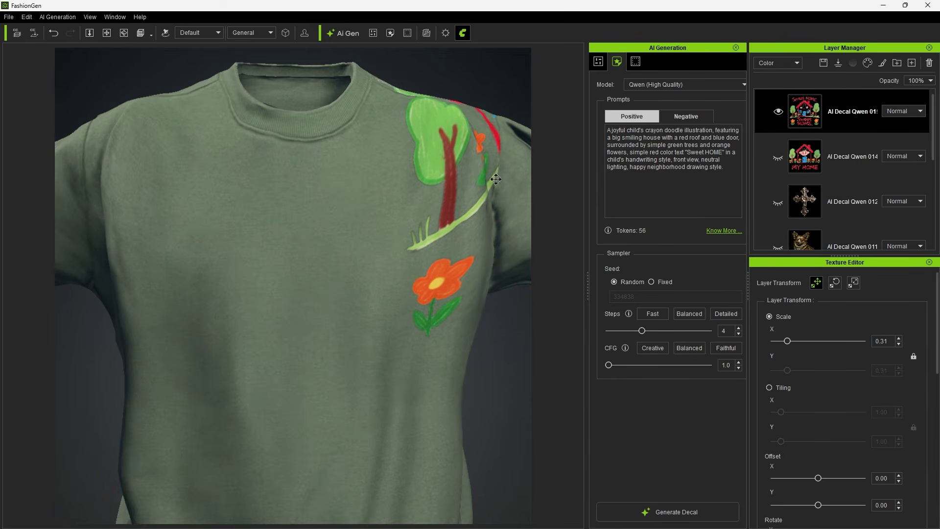
{"action": "left_click_drag", "start_coordinate": [498, 181], "coordinate": [209, 373]}
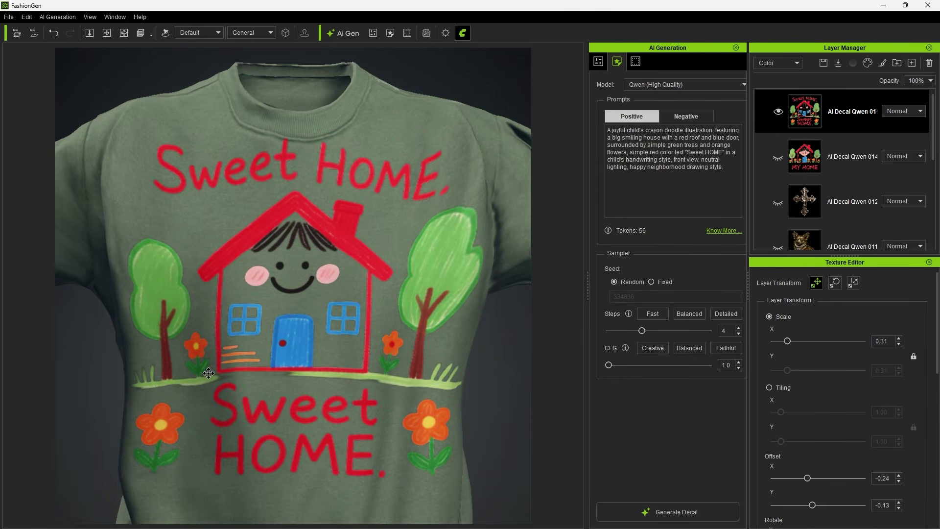
Hide the "Sweet HOME" decal and replace the prompt with a vintage coastal print, arched "CALIFORNIA EST 90", banner "Enjoy your life", deep navy and cream
{"action": "left_click", "coordinate": [777, 112]}
{"action": "left_click", "coordinate": [673, 147]}
{"action": "key", "text": "ctrl+a"}
{"action": "type", "text": "A detailed illustration print, featuring arched text \"CALIFORNIA EST 90\", and the bottom with the small banner text \"Enjoy your life\", two colors: deep navy and cream, front view, neutral lighting, vintage coastal lifestyle print style, transparent background."}
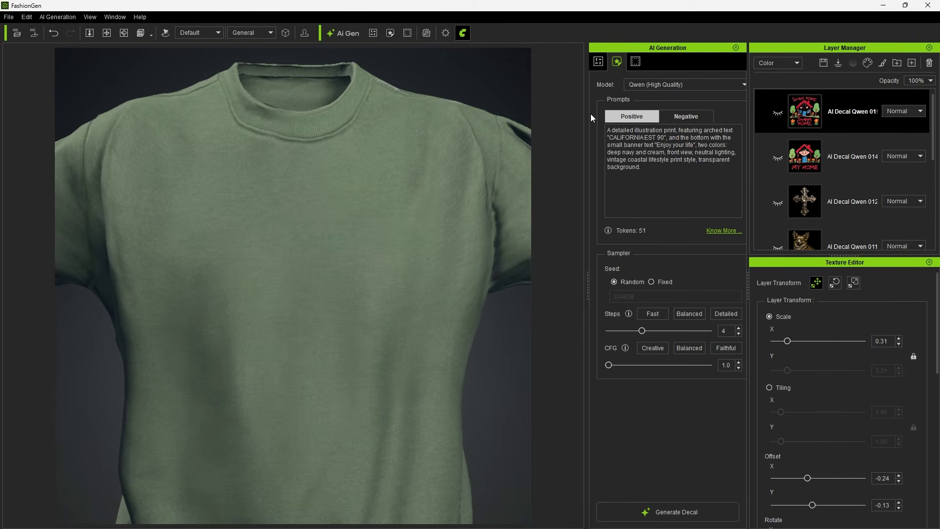
Generate the vintage "CALIFORNIA EST 90" coastal decal and place it on the shirt front at 0.19 scale
{"action": "left_click", "coordinate": [670, 511]}
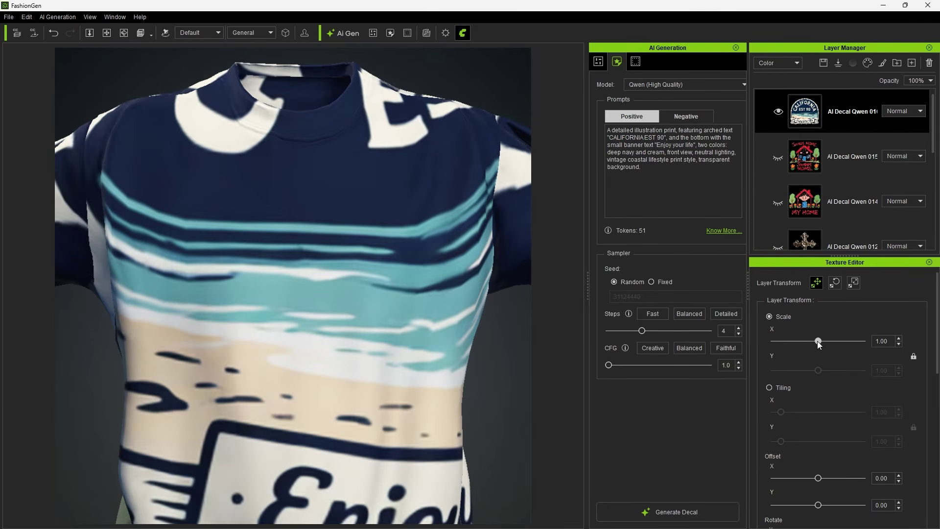
{"action": "left_click_drag", "start_coordinate": [817, 340], "coordinate": [782, 341]}
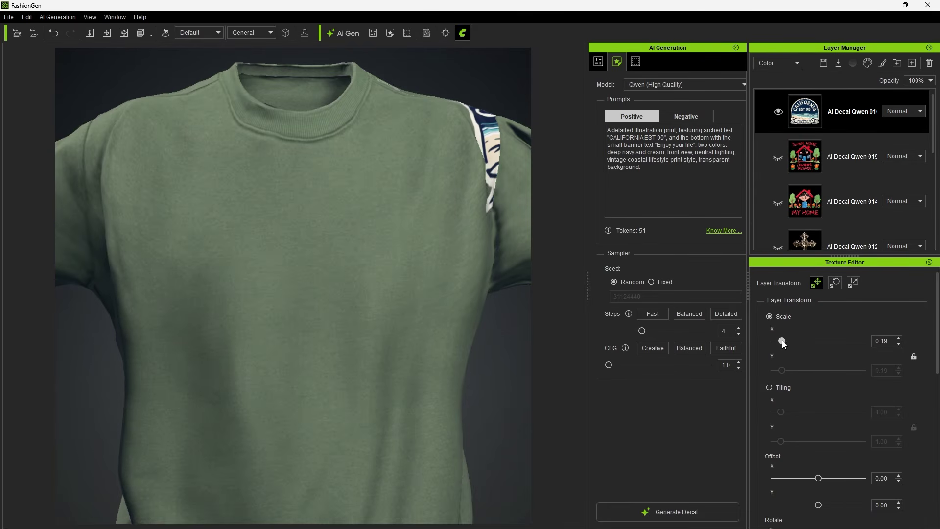
{"action": "left_click_drag", "start_coordinate": [482, 161], "coordinate": [228, 305]}
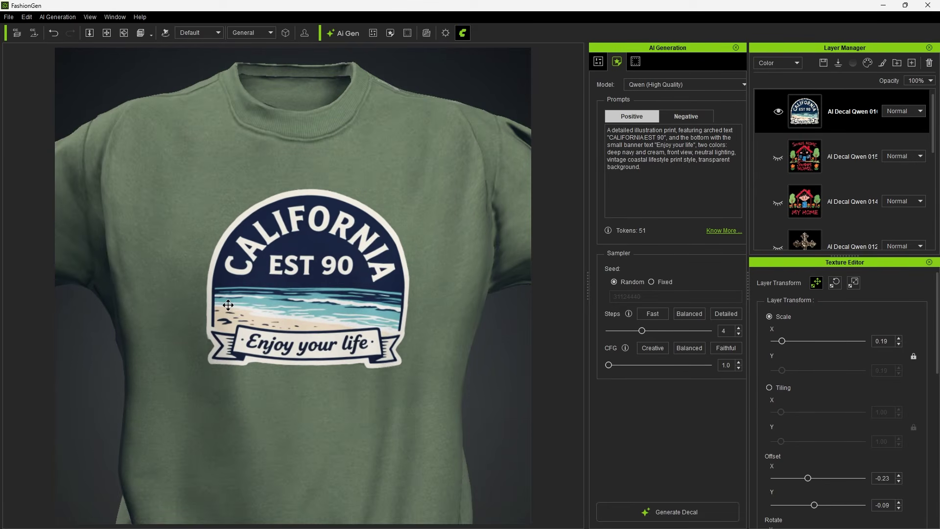
Set the California decal's Metallic map to brightness 26 and contrast 84
{"action": "left_click", "coordinate": [826, 376]}
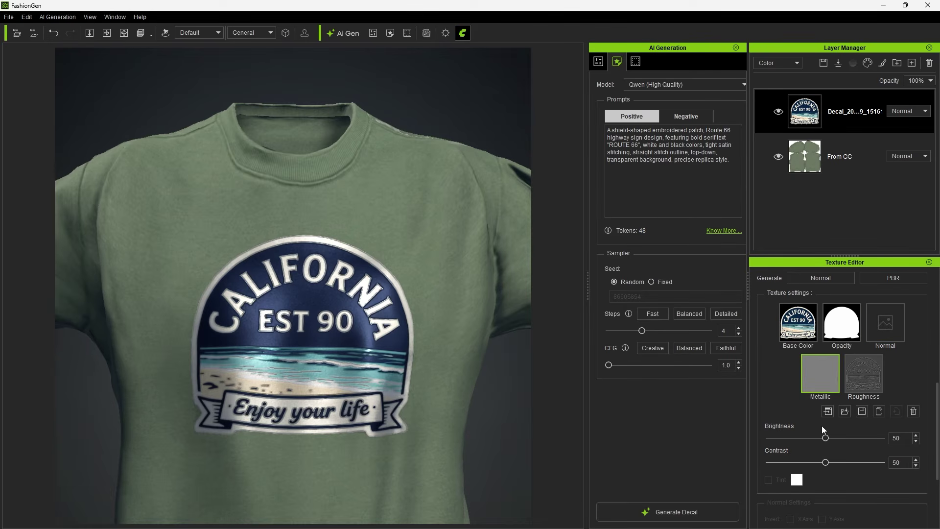
{"action": "left_click_drag", "start_coordinate": [825, 437], "coordinate": [864, 465]}
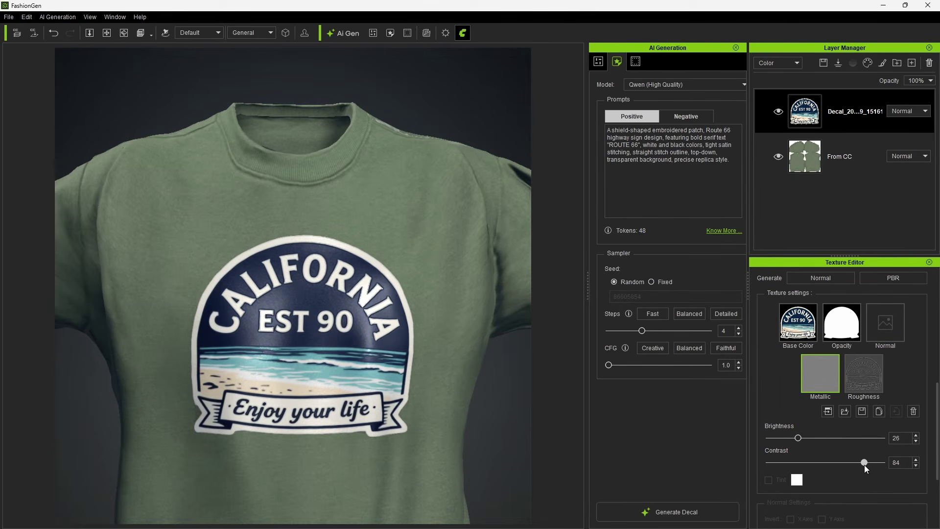
{"action": "left_click", "coordinate": [165, 33]}
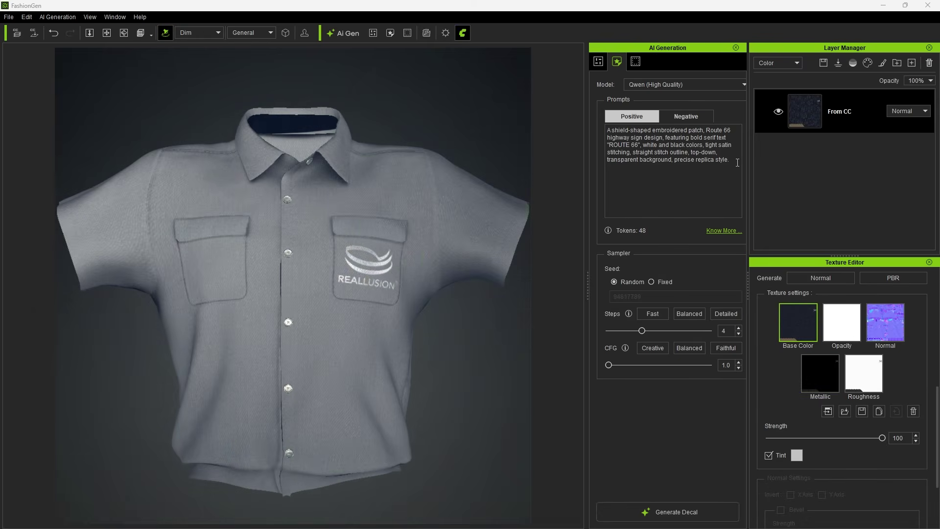
Generate a luxury leather label decal with gold foil first name and "Reallusion Creative Director", and place it above the pocket at 0.08 scale
{"action": "key", "text": "ctrl+a"}
{"action": "type", "text": "Front view of a luxury leather fashion label, Italian vegetable-tanned leather, gold foil stamped text on the left: \"Aaron\", gold foil stamped text on the right: \"Reallusion Creative Director\". Flat view with no angle, no shadows, elegant spacing, high-end brand aesthetic, extremely realistic, transparent background."}
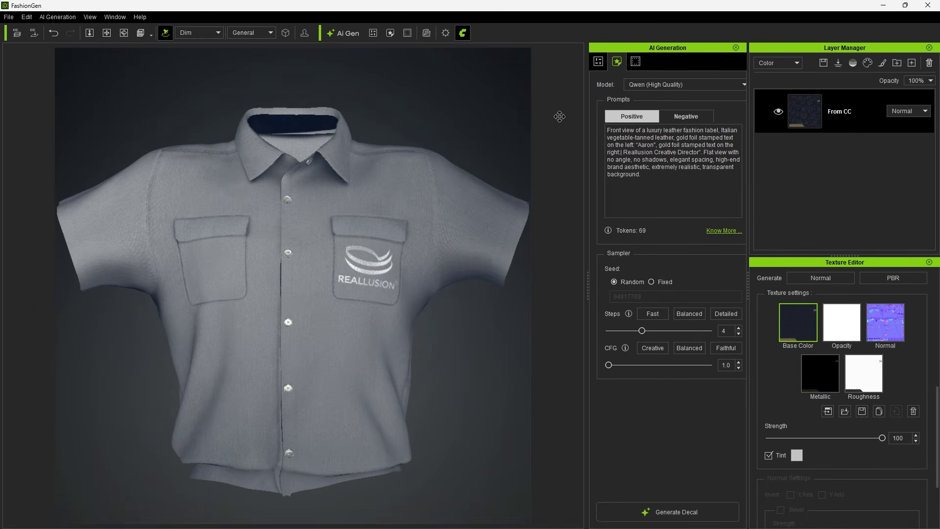
{"action": "left_click", "coordinate": [670, 512]}
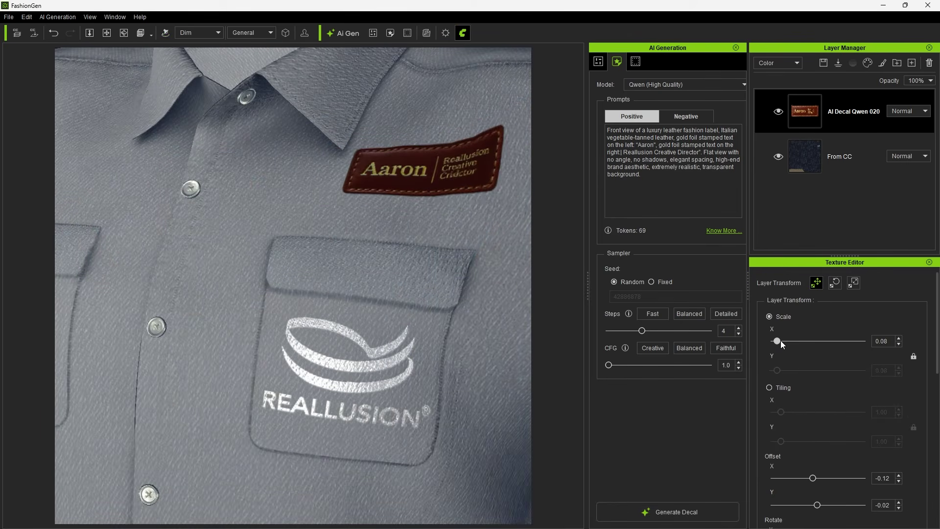
{"action": "left_click_drag", "start_coordinate": [481, 198], "coordinate": [416, 230]}
Hide the leather label and generate a brushed metal nameplate decal with corner screws, engraved with a first name and "Engineering Team"
{"action": "left_click_drag", "start_coordinate": [639, 174], "coordinate": [600, 128]}
{"action": "type", "text": "Front view of a rectangular brushed metal industrial nameplate, flat design, no perspective, clean technical layout. Engraved text: \"Aaron | Engineering Team\". Subtle linear texture, screw heads on the corners, neutral lighting, extremely realistic, transparent background, suitable for apparel labels."}
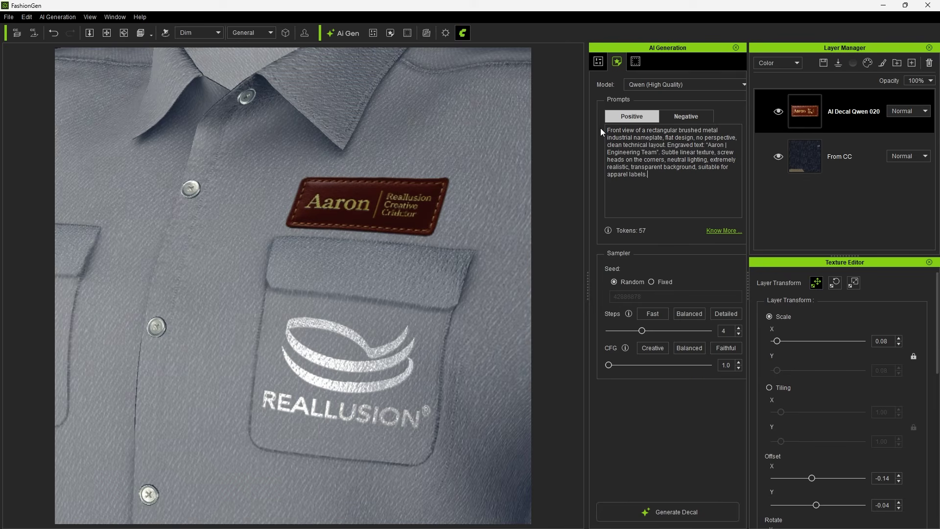
{"action": "left_click", "coordinate": [778, 111]}
{"action": "left_click", "coordinate": [671, 511]}
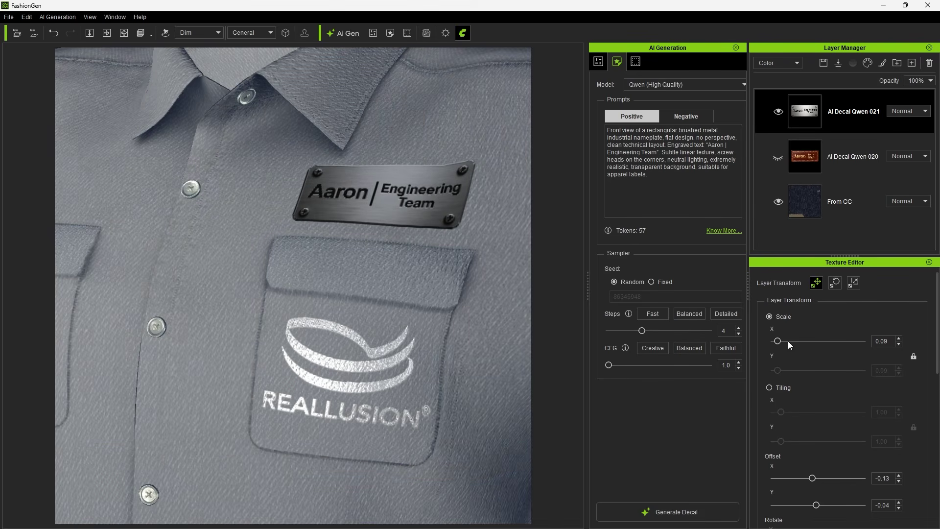
Set the metal nameplate decal's scale to 0.07 and position it above the shirt pocket
{"action": "type", "text": "7"}
{"action": "key", "text": "Return"}
{"action": "left_click_drag", "start_coordinate": [367, 211], "coordinate": [360, 212]}
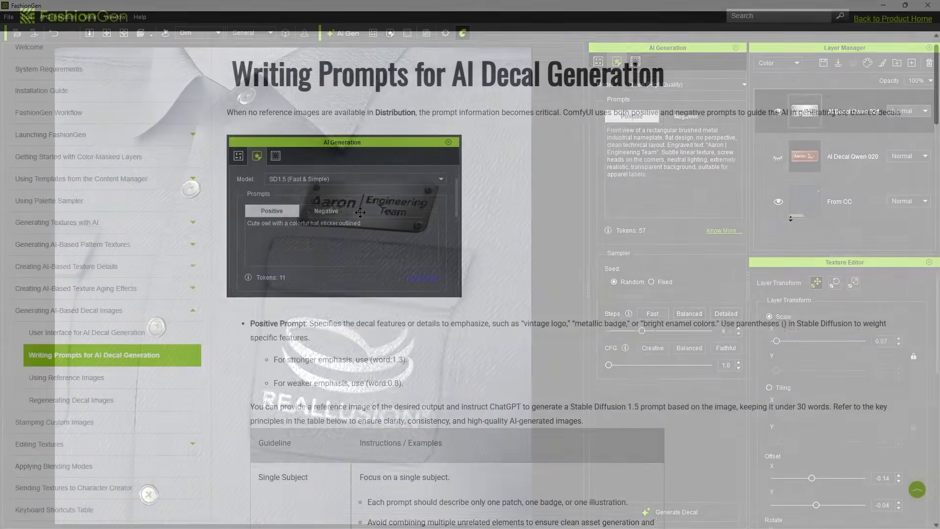
Review the online manual's guidelines on writing decal prompts and its SD1.5 and SDXL reference image strength examples
{"action": "scroll", "coordinate": [789, 223], "scroll_direction": "down", "scroll_amount": 5}
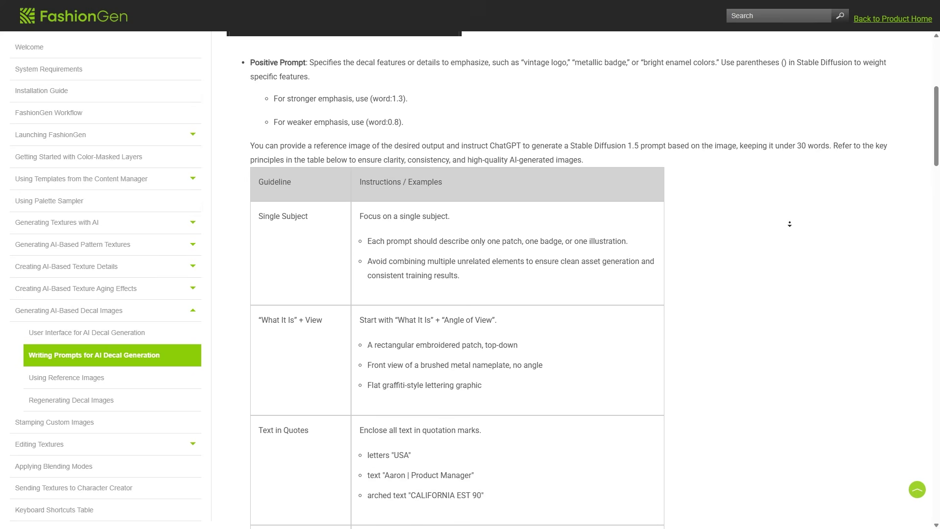
{"action": "scroll", "coordinate": [789, 224], "scroll_direction": "down", "scroll_amount": 7}
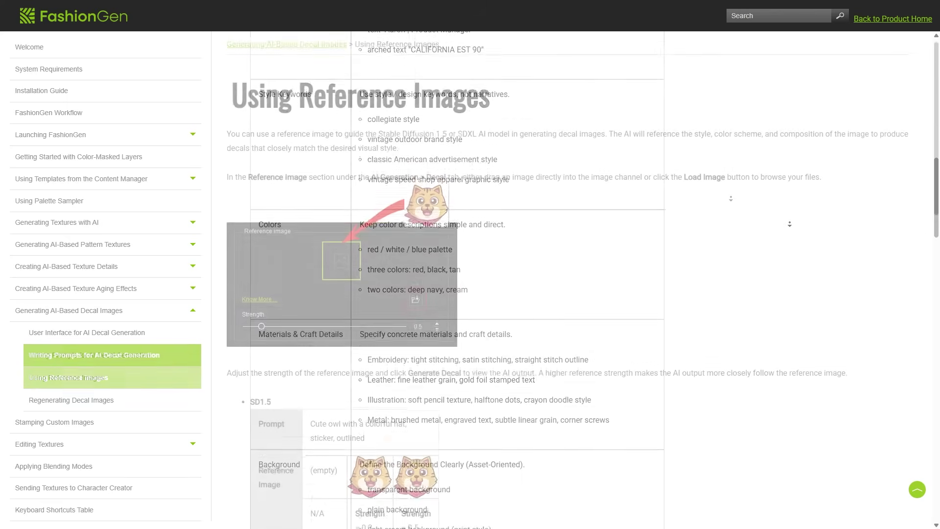
{"action": "scroll", "coordinate": [730, 205], "scroll_direction": "down", "scroll_amount": 5}
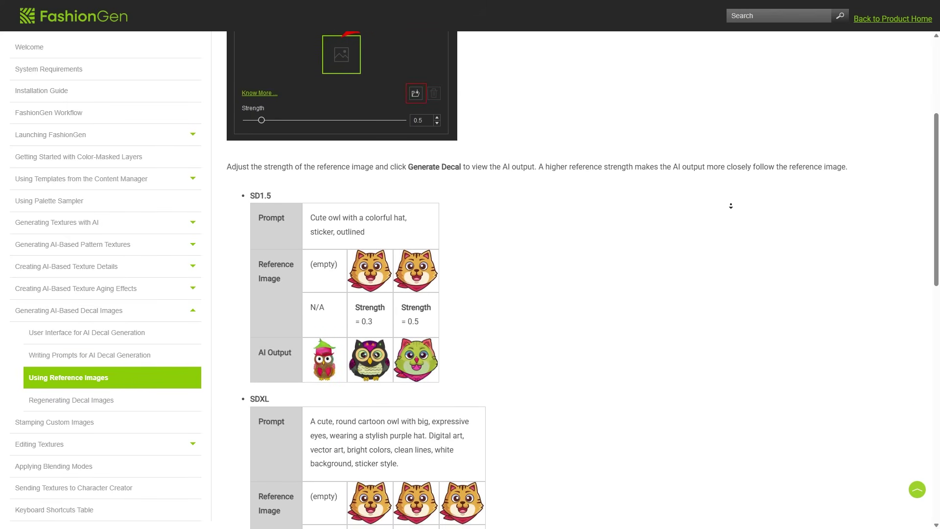
{"action": "scroll", "coordinate": [730, 206], "scroll_direction": "down", "scroll_amount": 6}
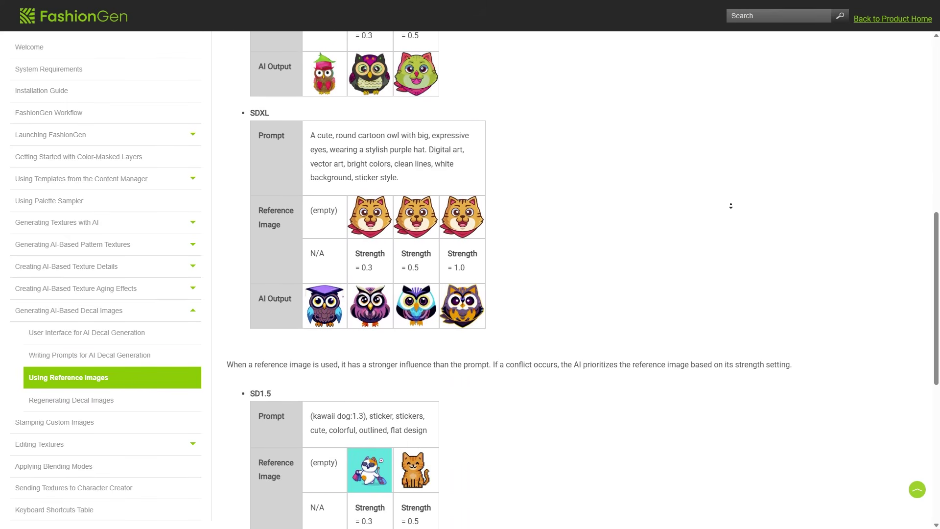
{"action": "scroll", "coordinate": [730, 206], "scroll_direction": "down", "scroll_amount": 3}
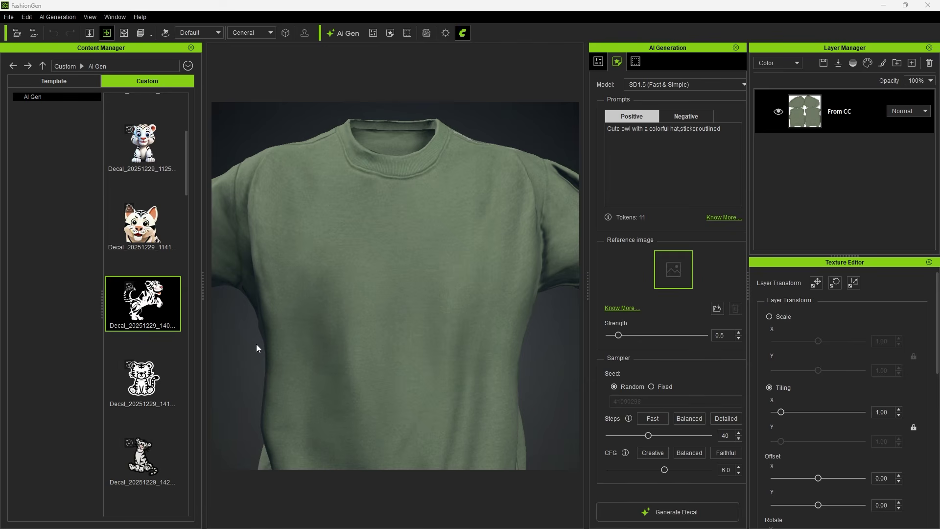
Regenerate the saved rearing white tiger decal as a cartoon lion and place it on the shirt front at 0.21 scale
{"action": "right_click", "coordinate": [133, 308]}
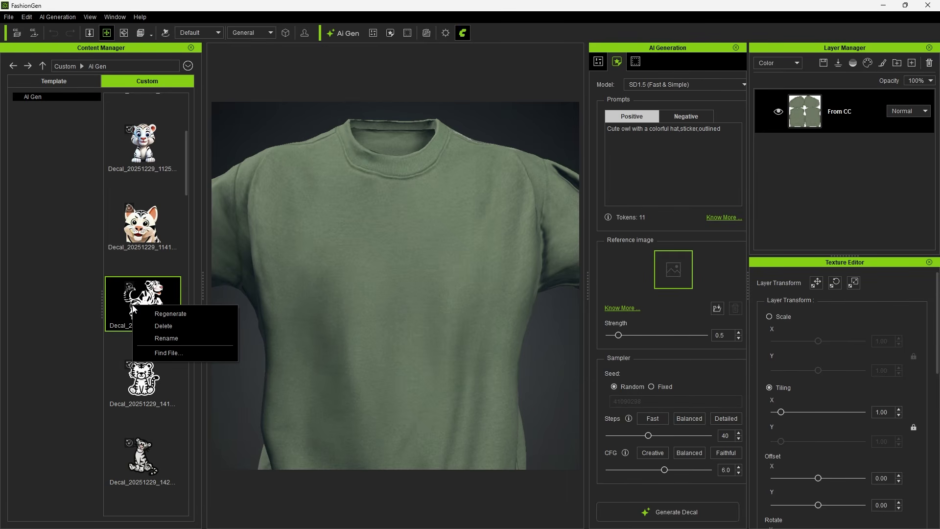
{"action": "left_click", "coordinate": [170, 313]}
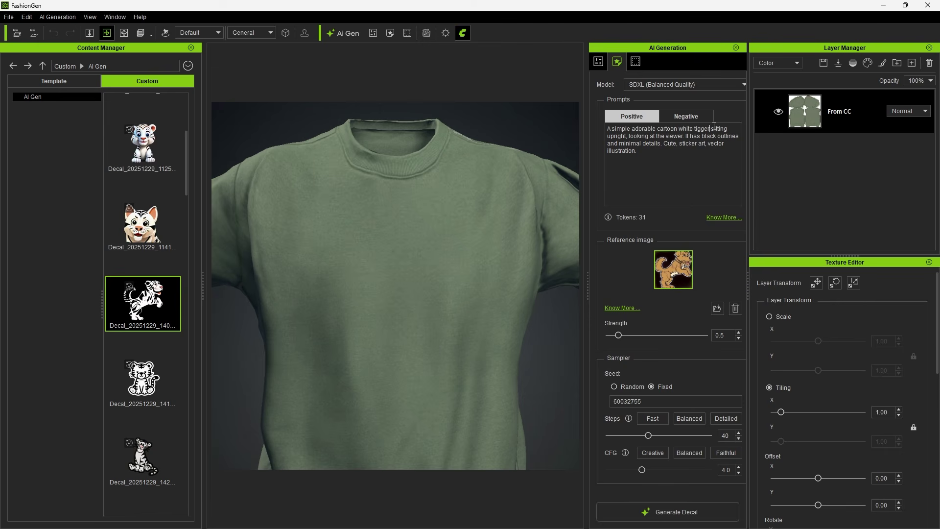
{"action": "key", "text": "ctrl+a"}
{"action": "type", "text": "A simple adorable cartoon lion sitting upright, looking at the viewer. It has black outlines and minimal details. Cute, sticker art, vector illustration."}
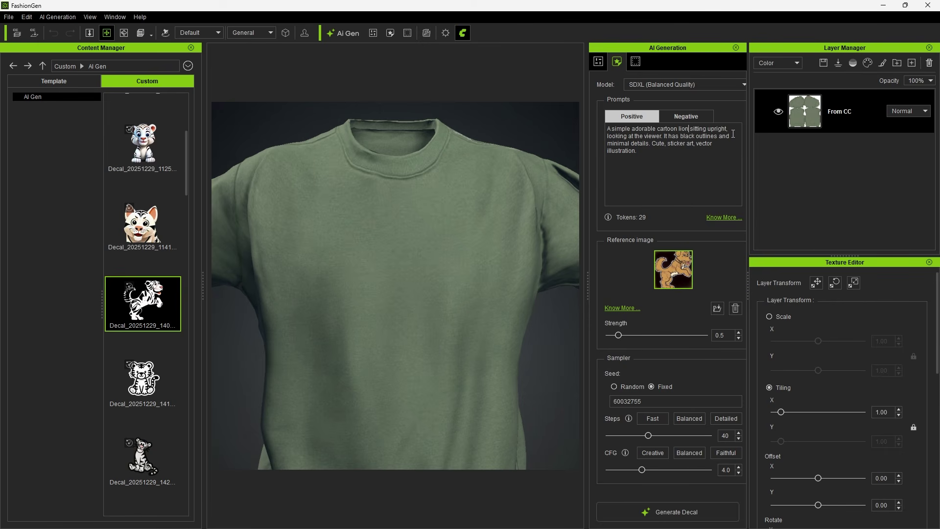
{"action": "left_click", "coordinate": [663, 514]}
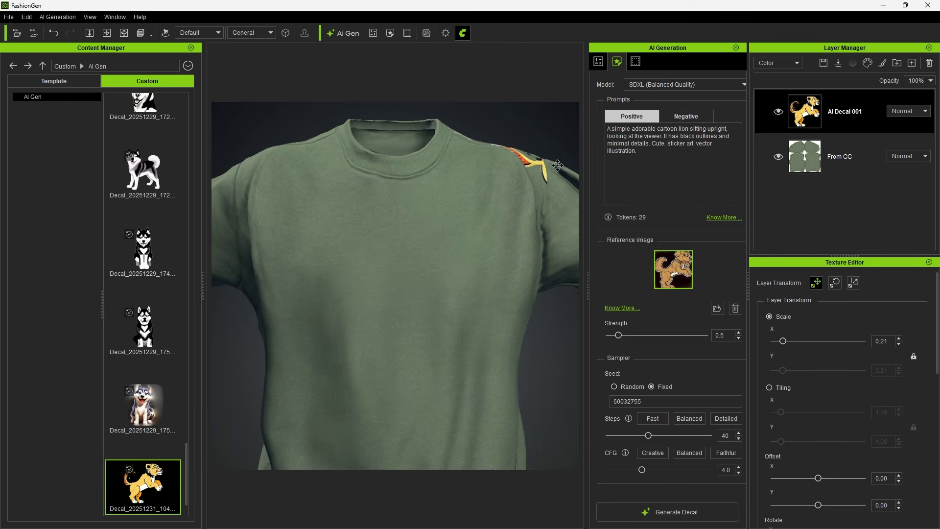
{"action": "left_click_drag", "start_coordinate": [557, 165], "coordinate": [339, 298]}
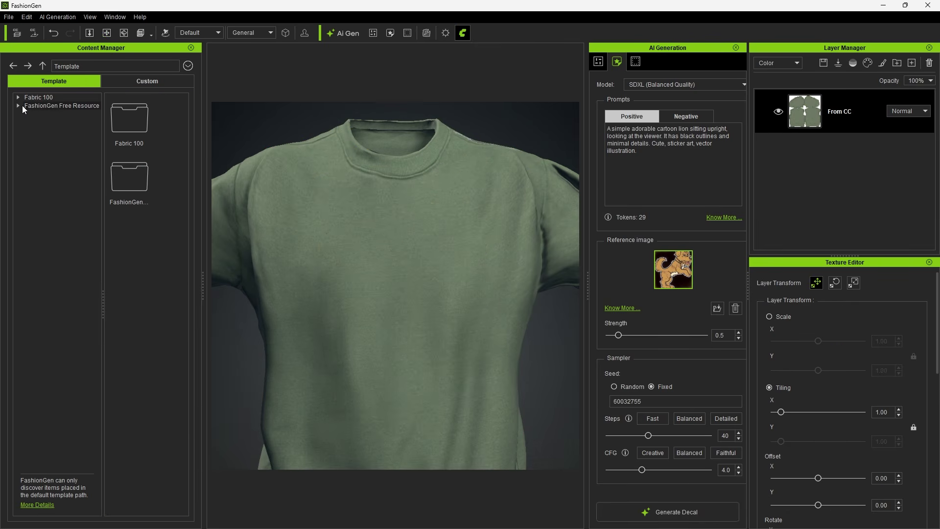
Browse the 04-ReGen template folders and load the regeneration settings of the Classic Drive decal from 05-QWEN-FlatArt
{"action": "left_click", "coordinate": [20, 106]}
{"action": "double_click", "coordinate": [48, 139]}
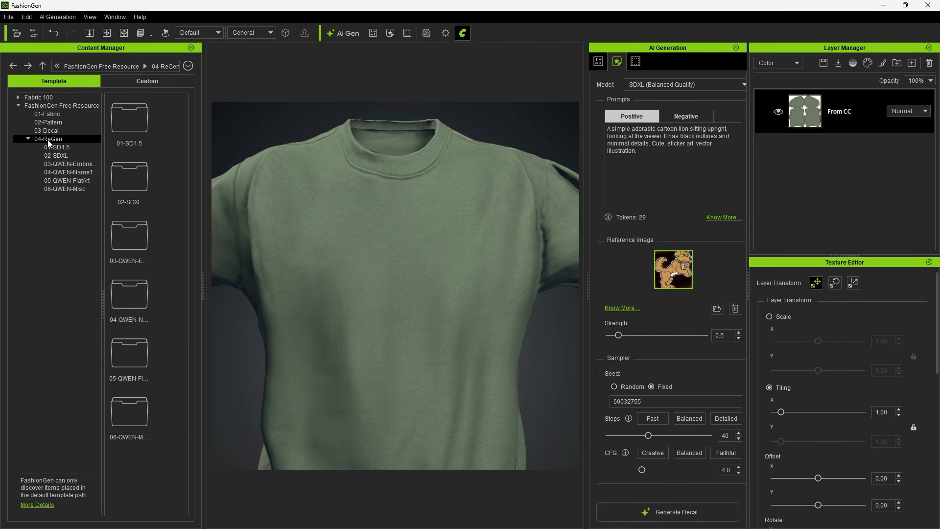
{"action": "left_click", "coordinate": [63, 155]}
{"action": "left_click", "coordinate": [72, 166]}
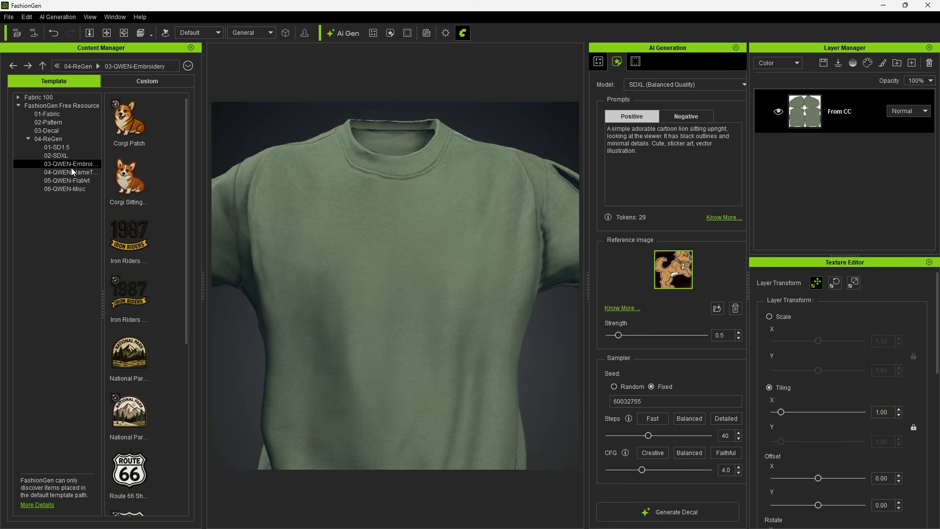
{"action": "left_click", "coordinate": [72, 172]}
{"action": "left_click", "coordinate": [72, 181]}
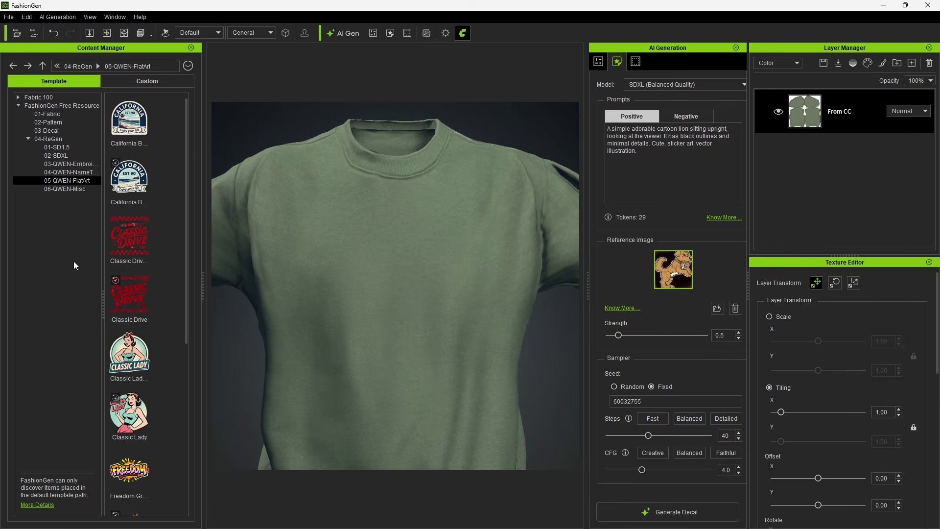
{"action": "right_click", "coordinate": [121, 290]}
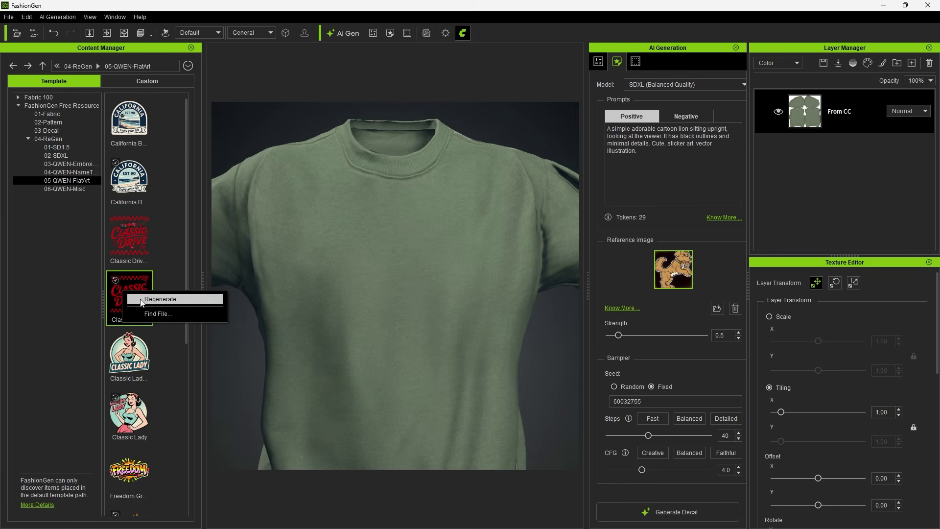
{"action": "left_click", "coordinate": [175, 301]}
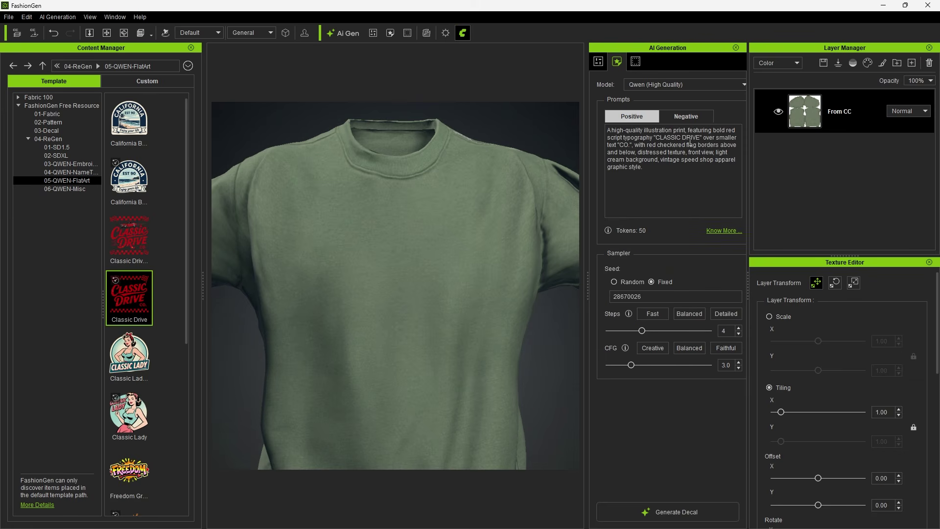
Change the prompt's "CLASSIC DRIVE" text to "Race", generate the decal, and place it scaled down on the shirt front
{"action": "type", "text": "Race"}
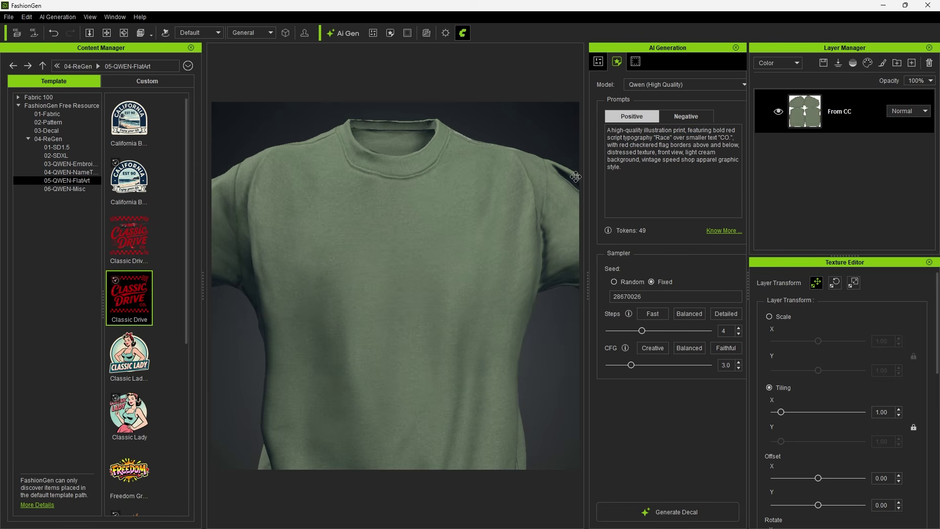
{"action": "left_click", "coordinate": [677, 513]}
{"action": "left_click", "coordinate": [769, 316]}
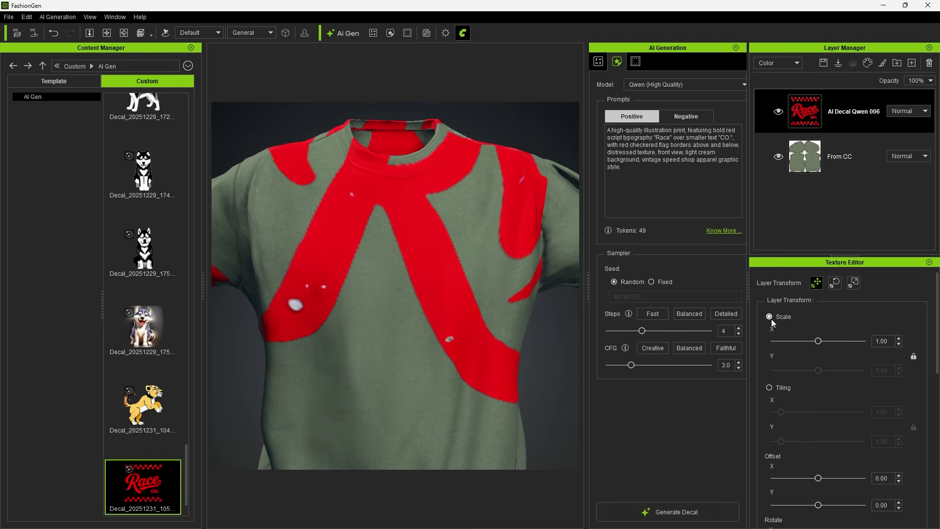
{"action": "left_click_drag", "start_coordinate": [817, 340], "coordinate": [786, 337]}
{"action": "left_click_drag", "start_coordinate": [516, 205], "coordinate": [333, 328]}
Load Decal_20251229_135304.png as the reference image and generate the SDXL cartoon white tiger decal
{"action": "left_click_drag", "start_coordinate": [352, 382], "coordinate": [673, 270]}
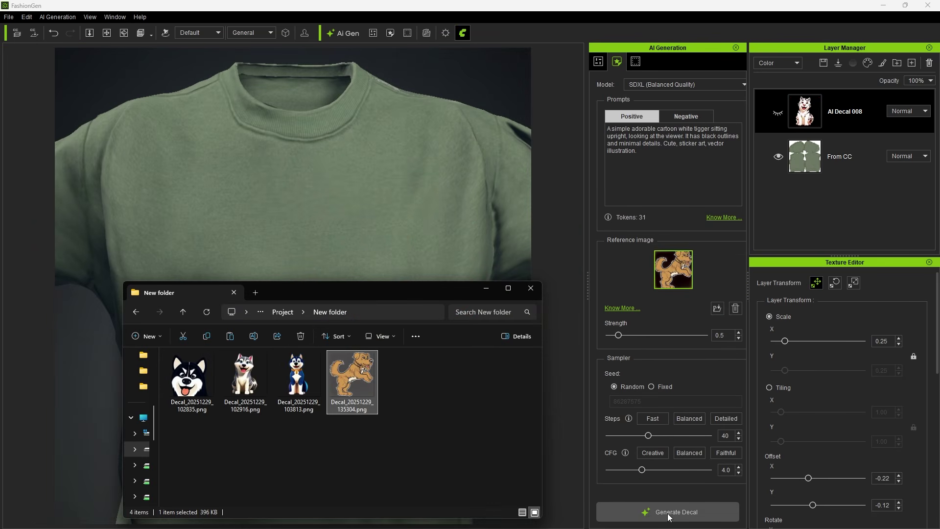
{"action": "left_click", "coordinate": [669, 514]}
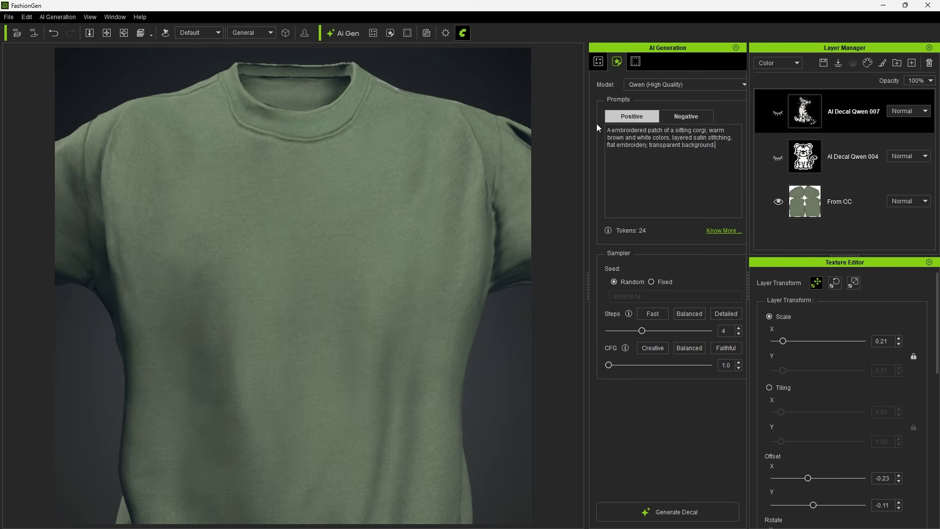
Generate the embroidered sitting corgi patch decal in warm brown and white with the Qwen model
{"action": "left_click", "coordinate": [670, 512]}
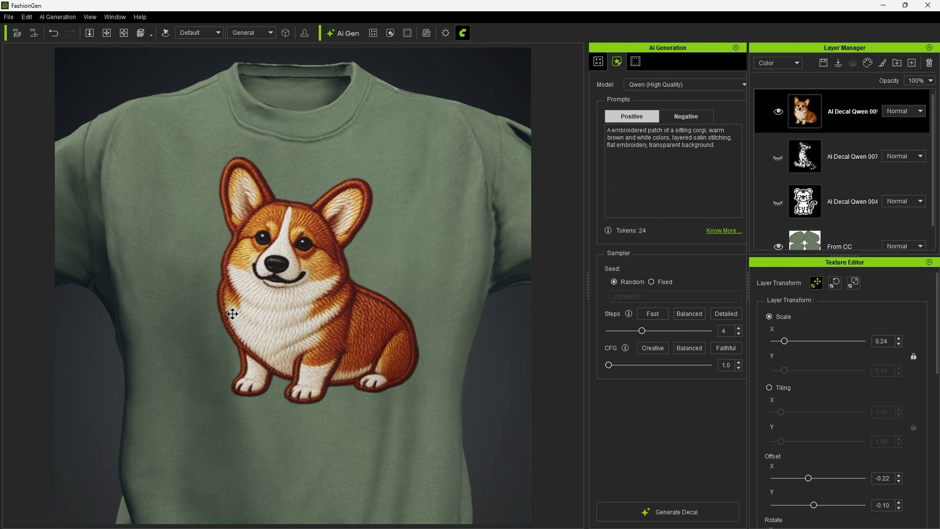